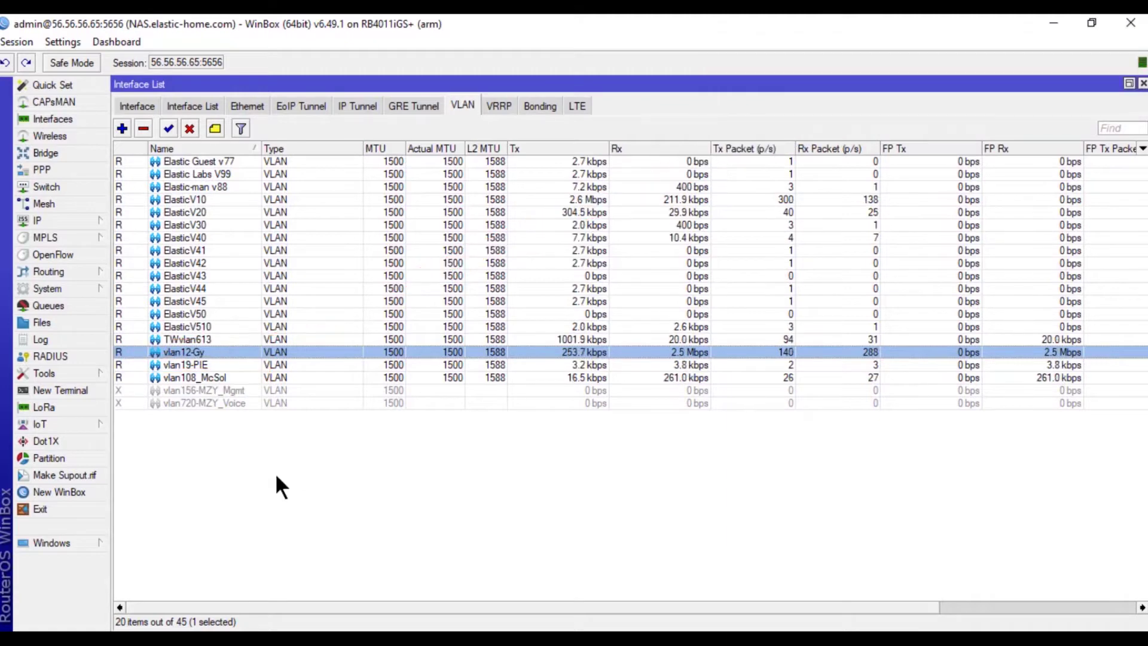
# - Open the IP pool list and widen its window to review the PPPOE pool's address range
pyautogui.click(42, 222)
pyautogui.click(138, 435)
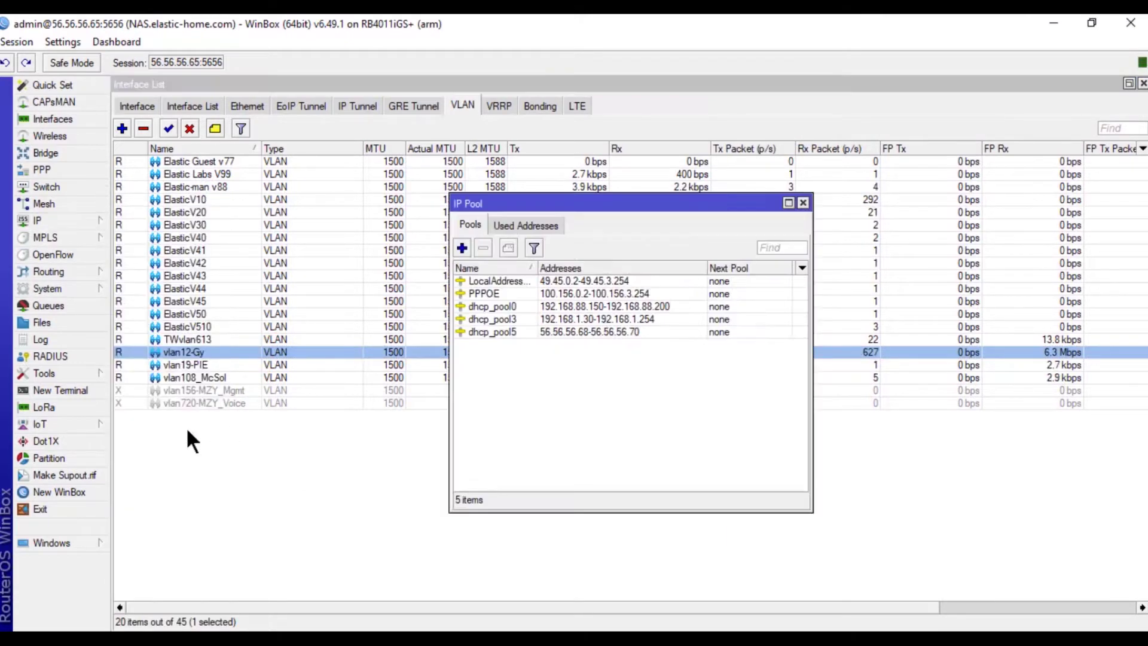
pyautogui.moveTo(811, 443); pyautogui.dragTo(989, 446)
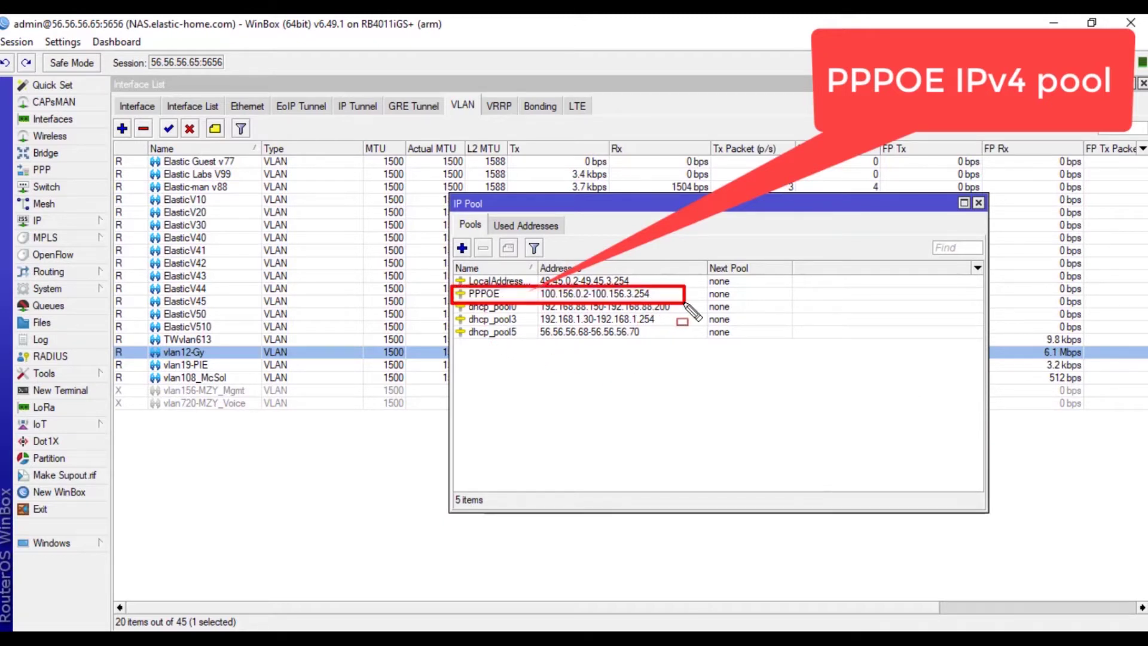
# - Review the name and address of the PPPOE entry in the firewall address lists, and close it without changes
pyautogui.click(42, 220)
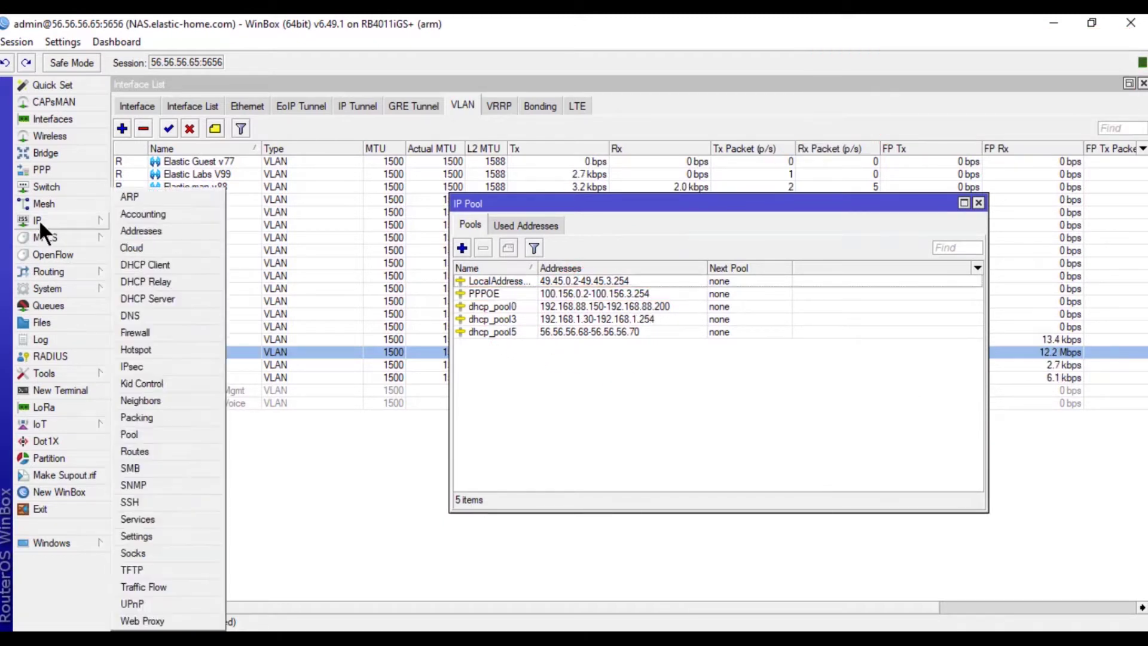
pyautogui.click(165, 329)
pyautogui.click(402, 110)
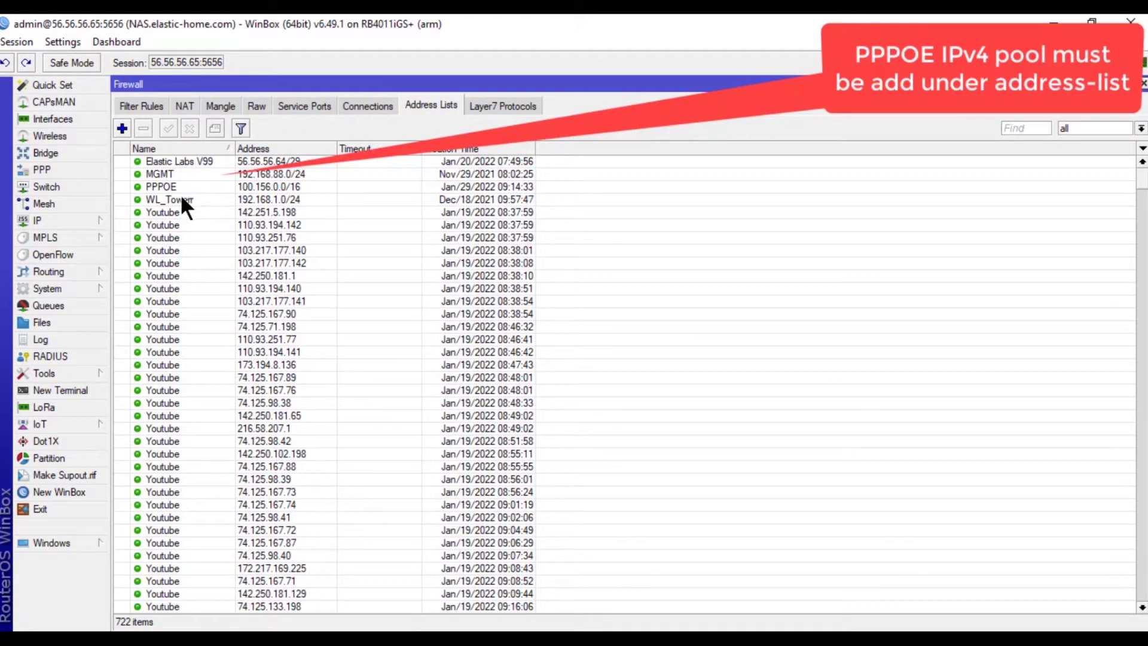
pyautogui.doubleClick(168, 186)
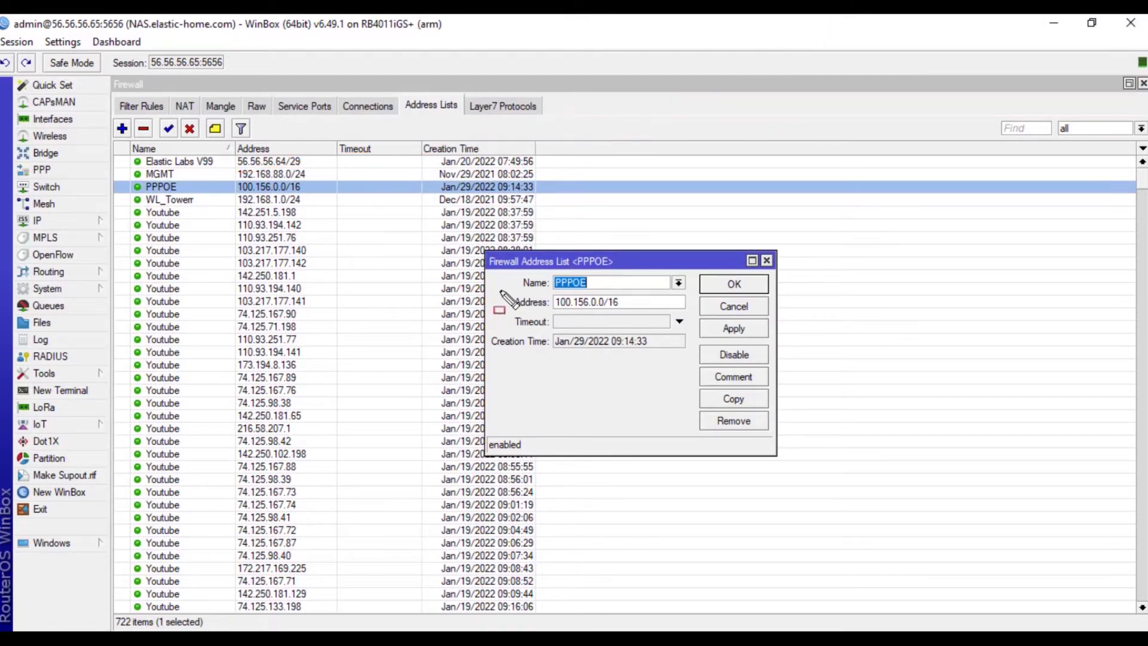
pyautogui.moveTo(507, 271); pyautogui.dragTo(728, 329)
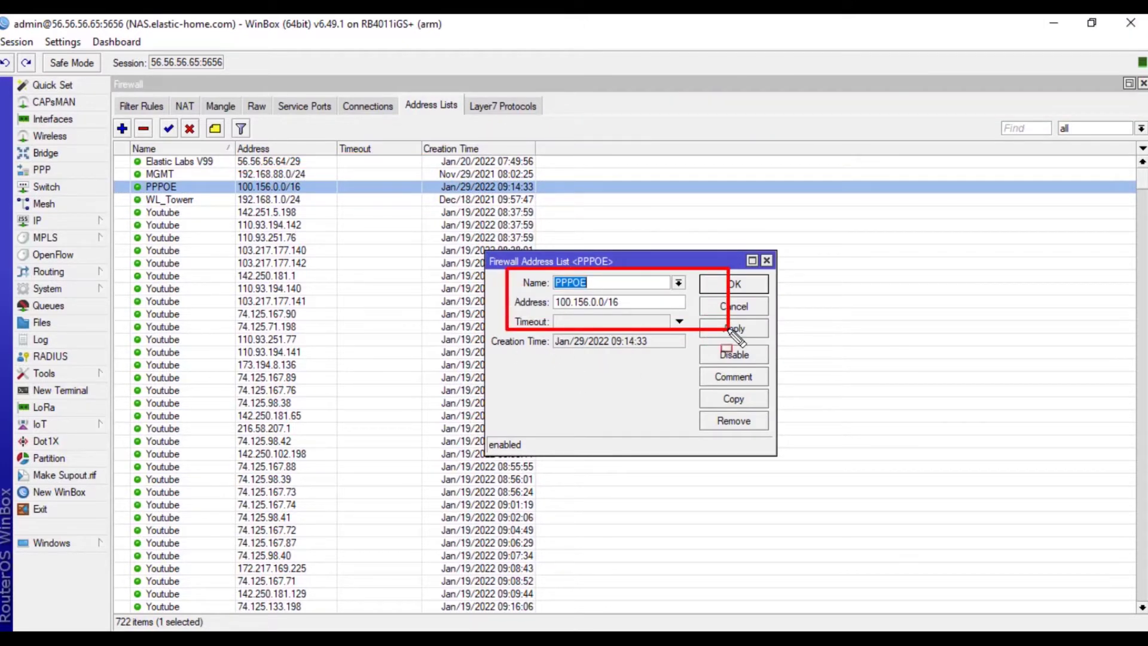
pyautogui.click(744, 307)
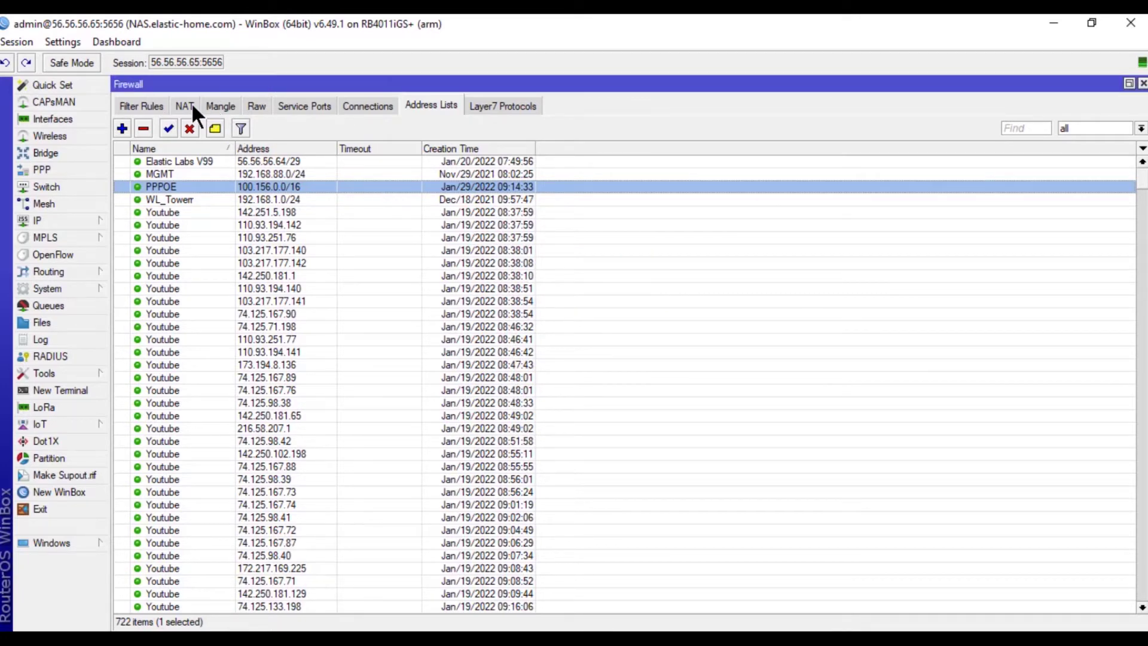
# - Open firewall mangle rule 10 and examine its general settings and advanced Content matcher
pyautogui.click(216, 106)
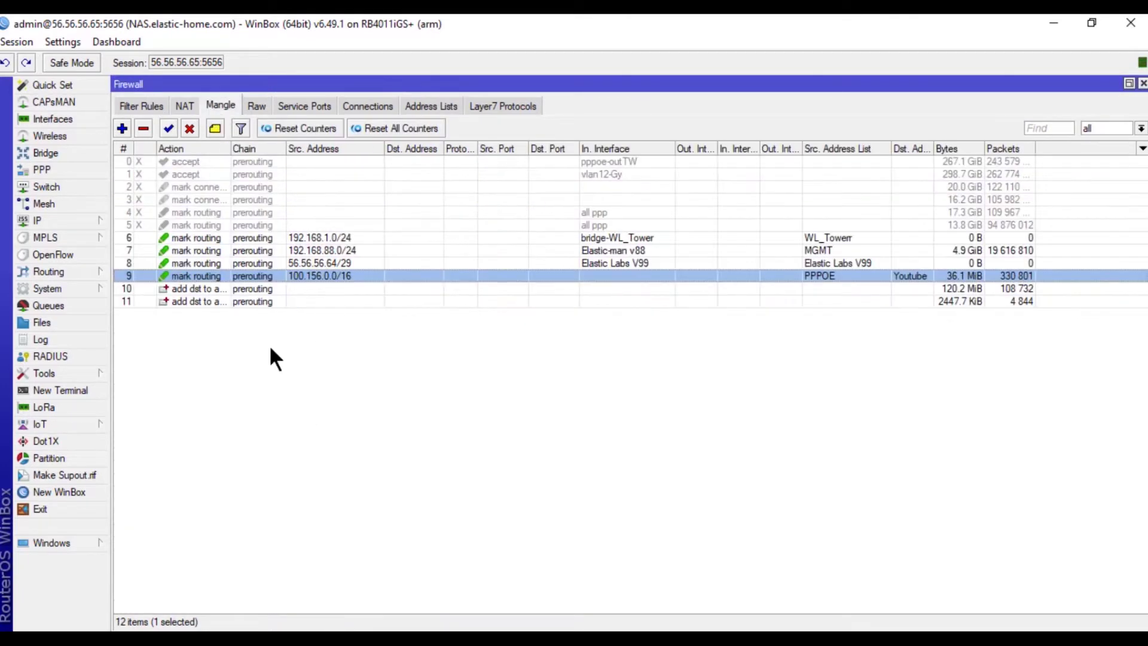
pyautogui.doubleClick(257, 288)
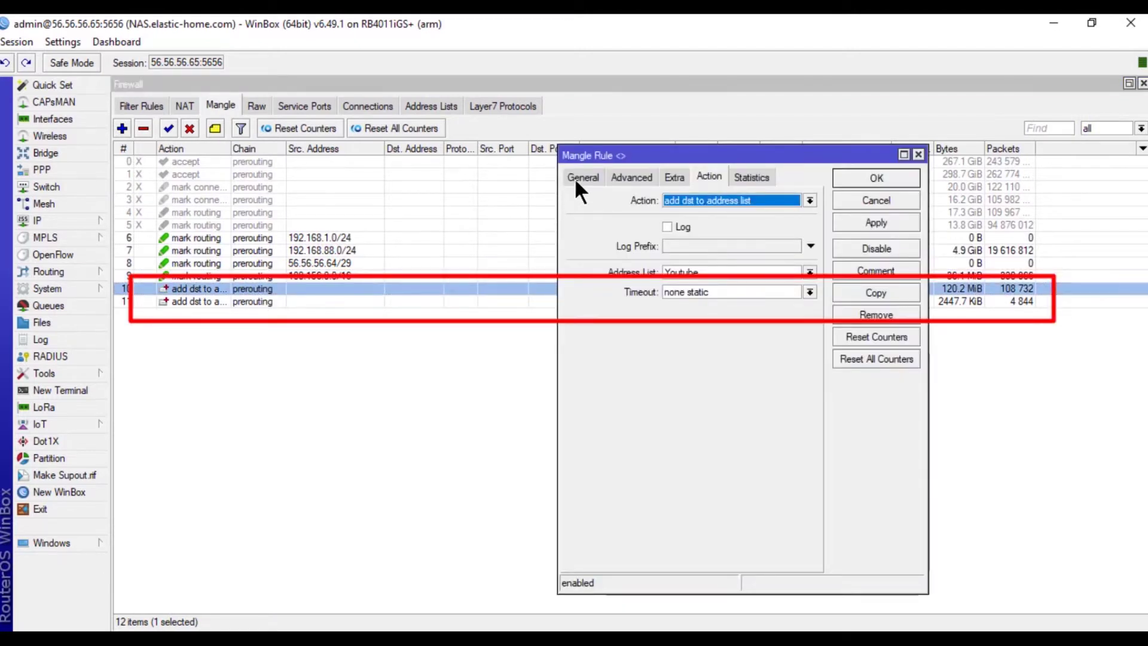
pyautogui.click(582, 178)
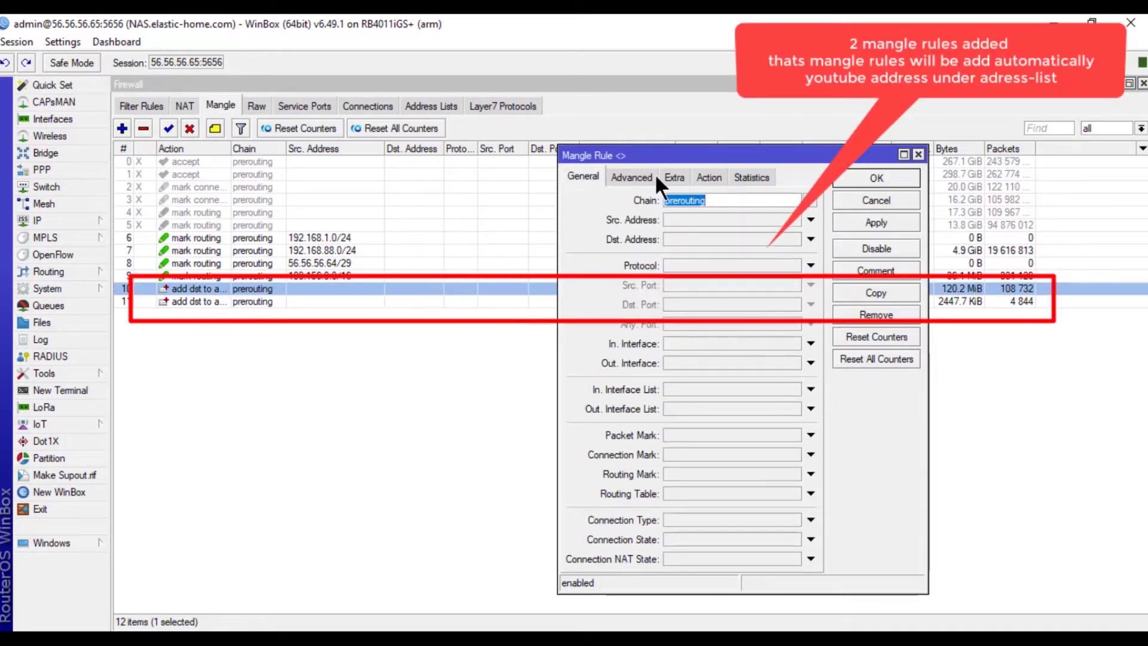
pyautogui.click(638, 183)
pyautogui.scroll(-1, 696, 304)
pyautogui.scroll(1, 688, 334)
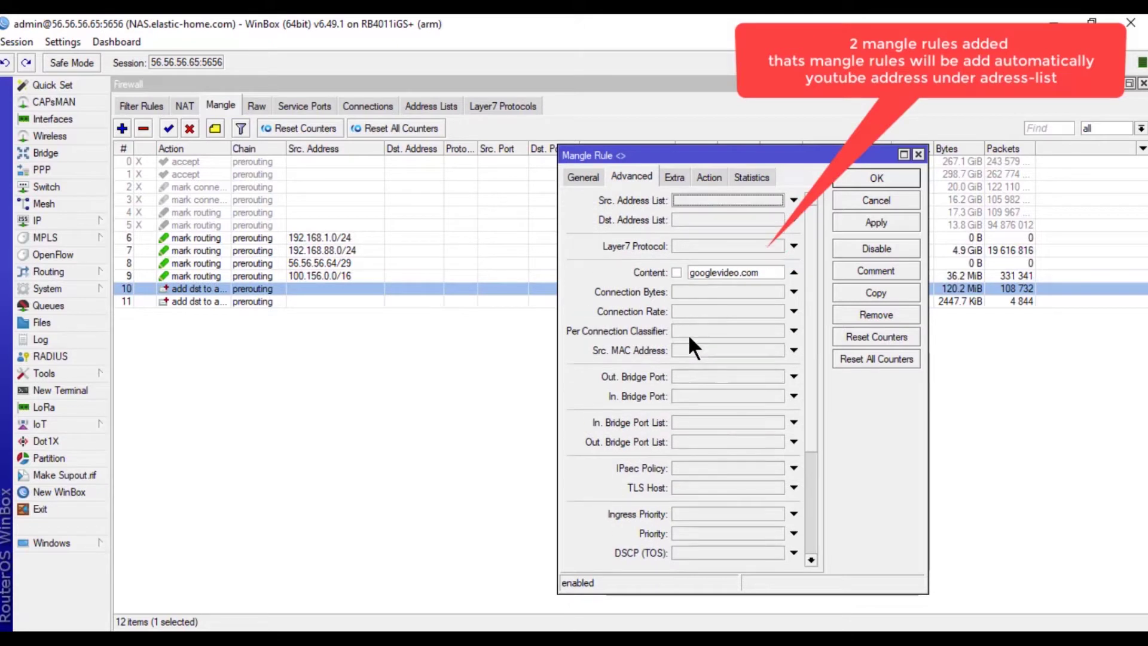
pyautogui.moveTo(646, 259); pyautogui.dragTo(825, 282)
# - Examine mangle rule 10's action, target address list and timeout options, and close the rule without changes
pyautogui.click(672, 176)
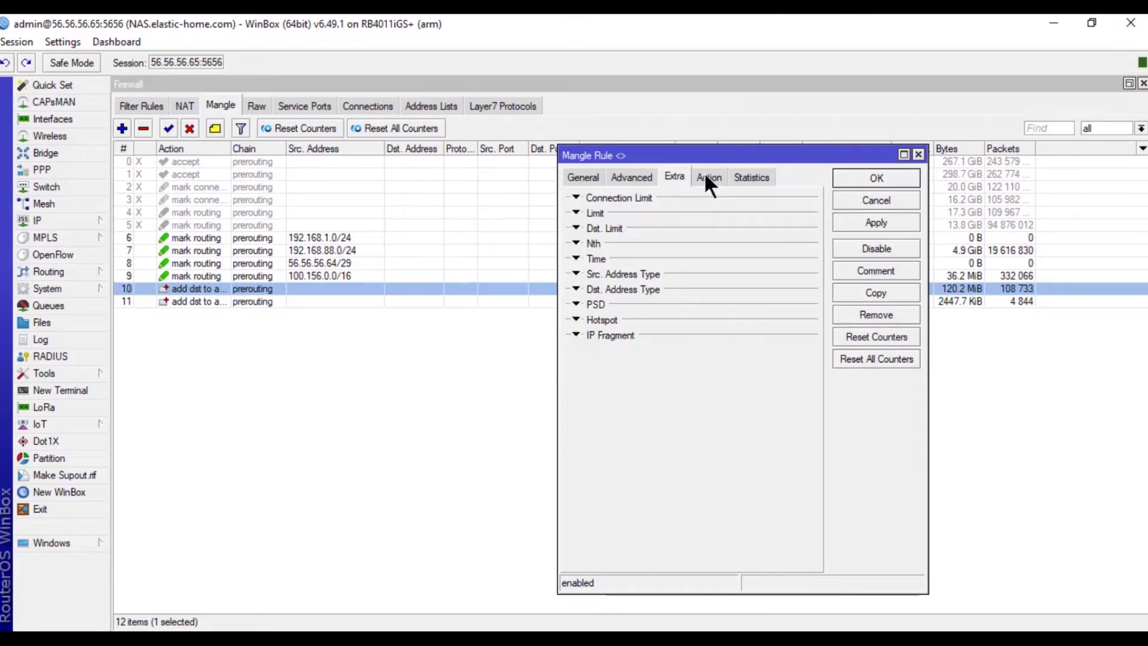
pyautogui.click(706, 175)
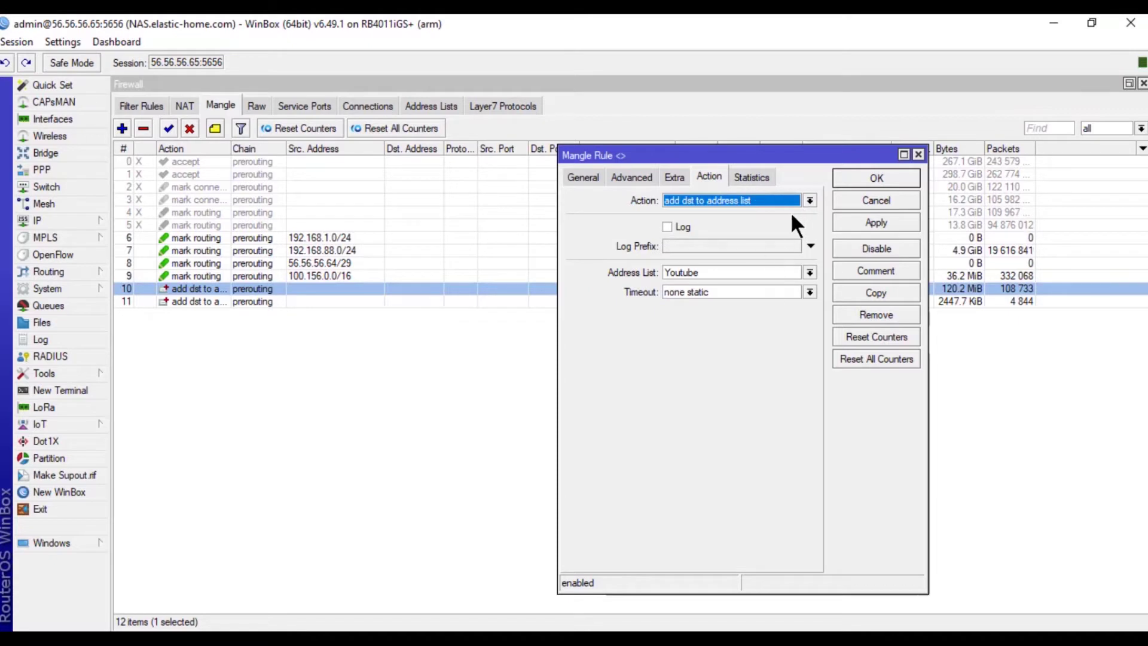
pyautogui.moveTo(630, 183); pyautogui.dragTo(828, 217)
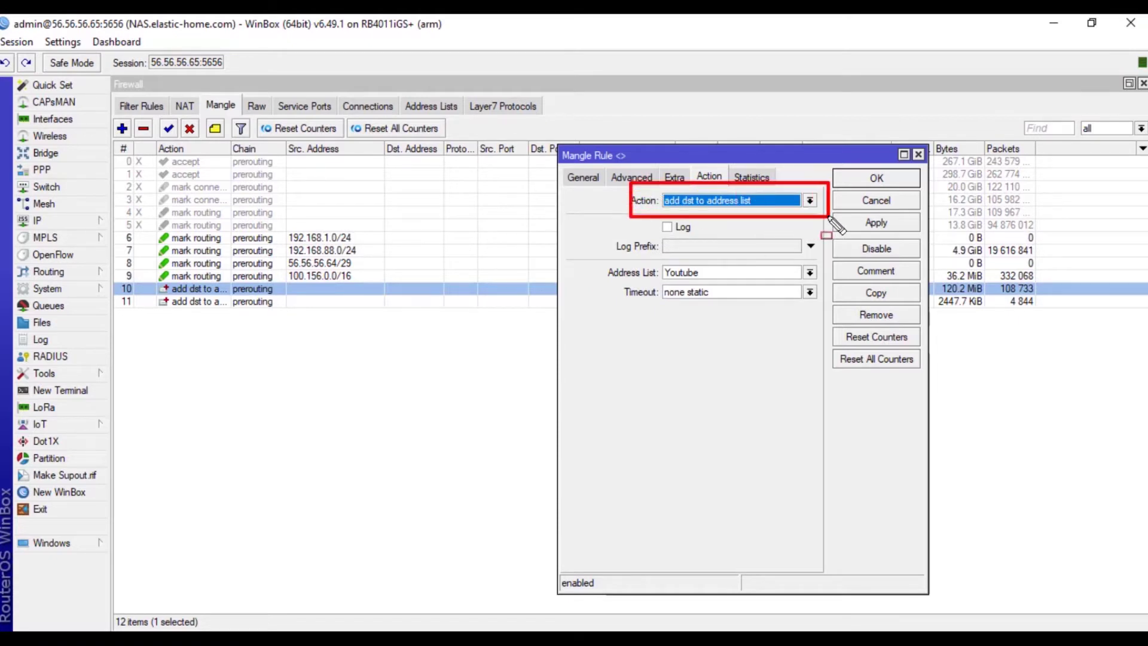
pyautogui.moveTo(580, 250); pyautogui.dragTo(832, 311)
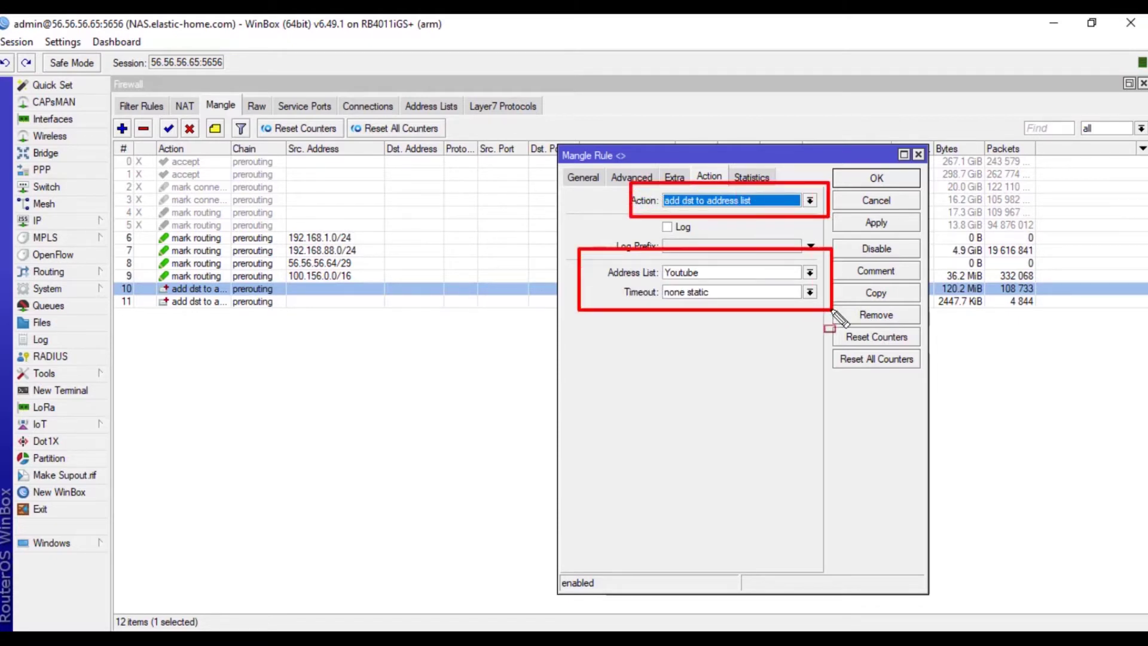
pyautogui.press('Escape')
pyautogui.click(810, 272)
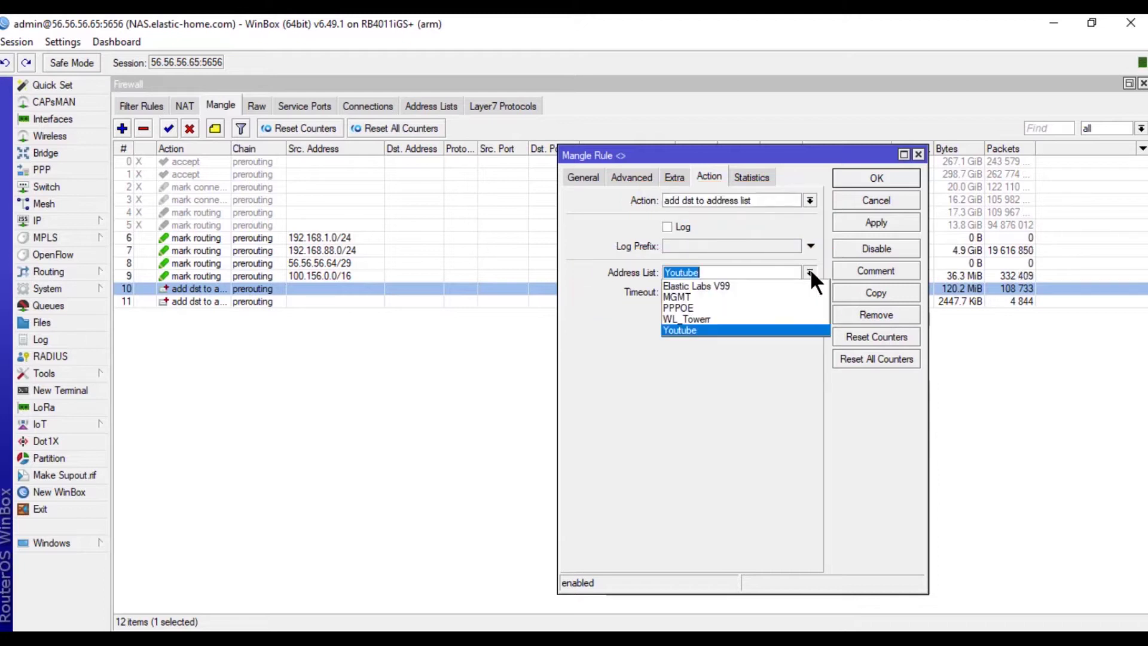
pyautogui.click(809, 272)
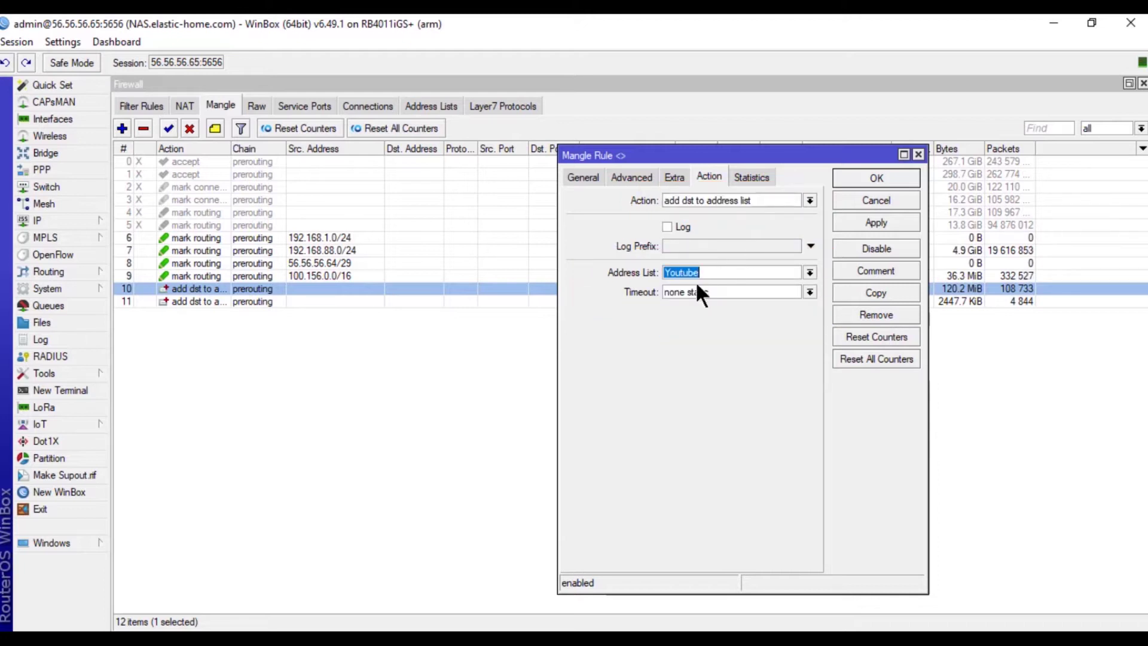
pyautogui.click(810, 292)
pyautogui.click(810, 292)
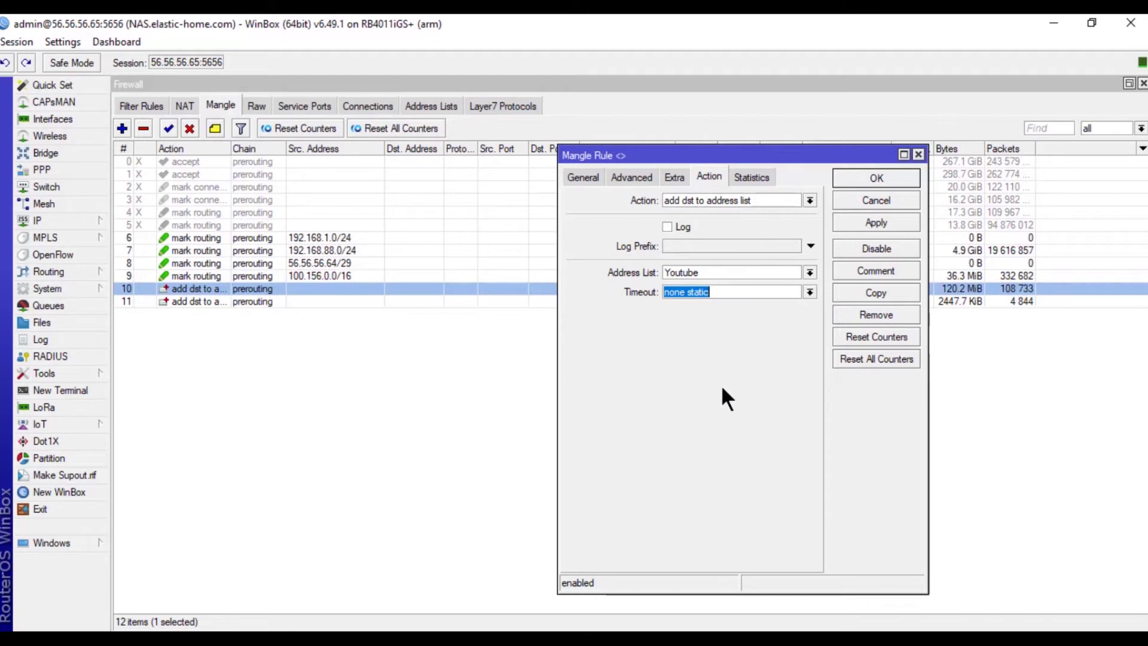
pyautogui.moveTo(593, 274); pyautogui.dragTo(847, 312)
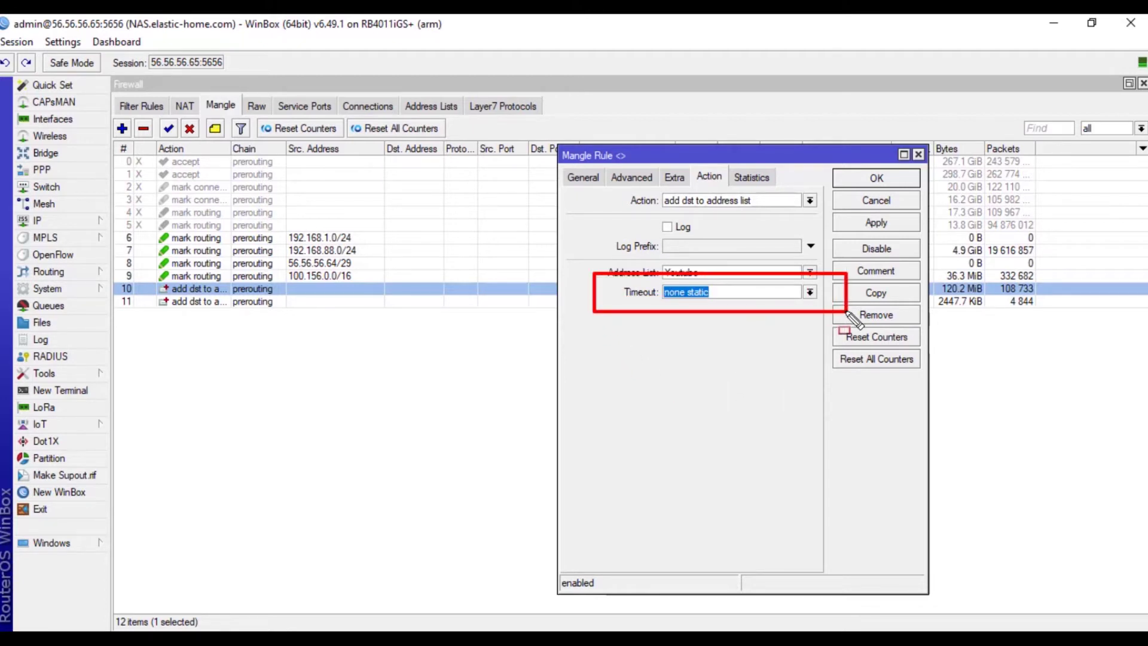
pyautogui.click(875, 201)
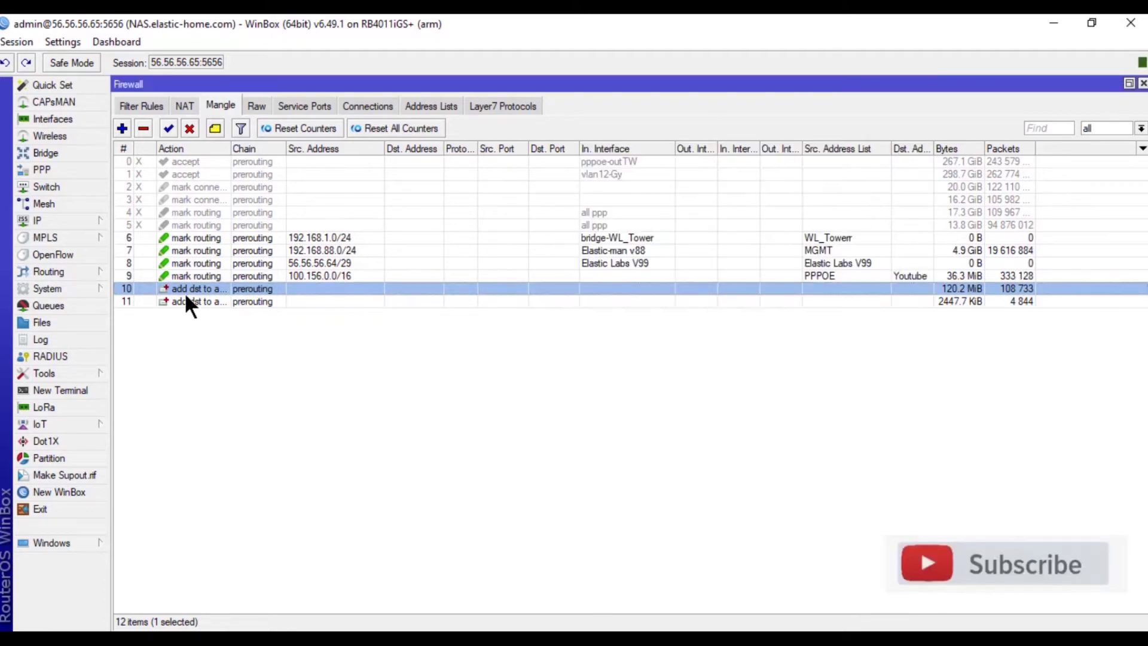
# - Open mangle rule 11 and examine its general settings and advanced Content matcher
pyautogui.click(201, 302)
pyautogui.doubleClick(200, 302)
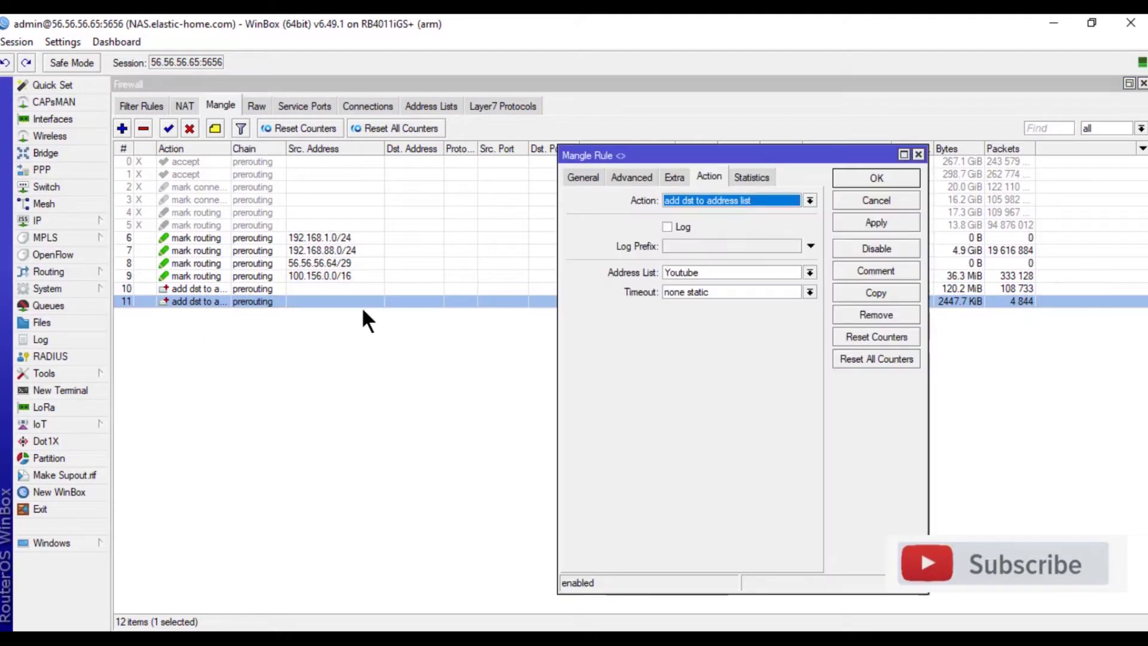
pyautogui.click(580, 176)
pyautogui.click(634, 179)
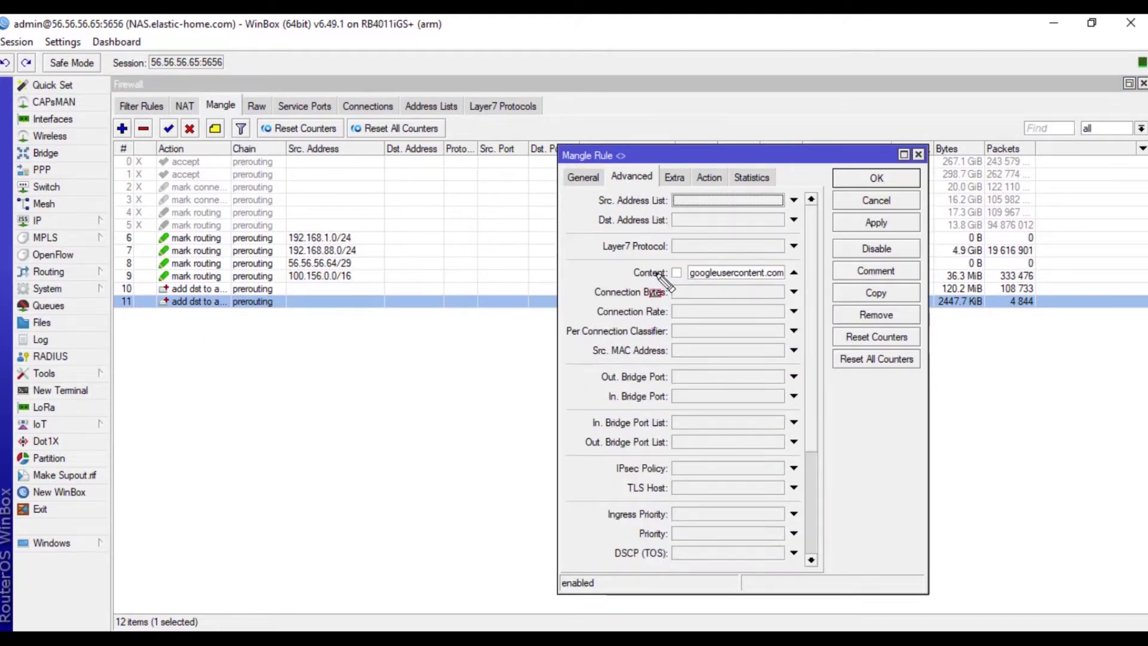
pyautogui.moveTo(620, 258); pyautogui.dragTo(798, 280)
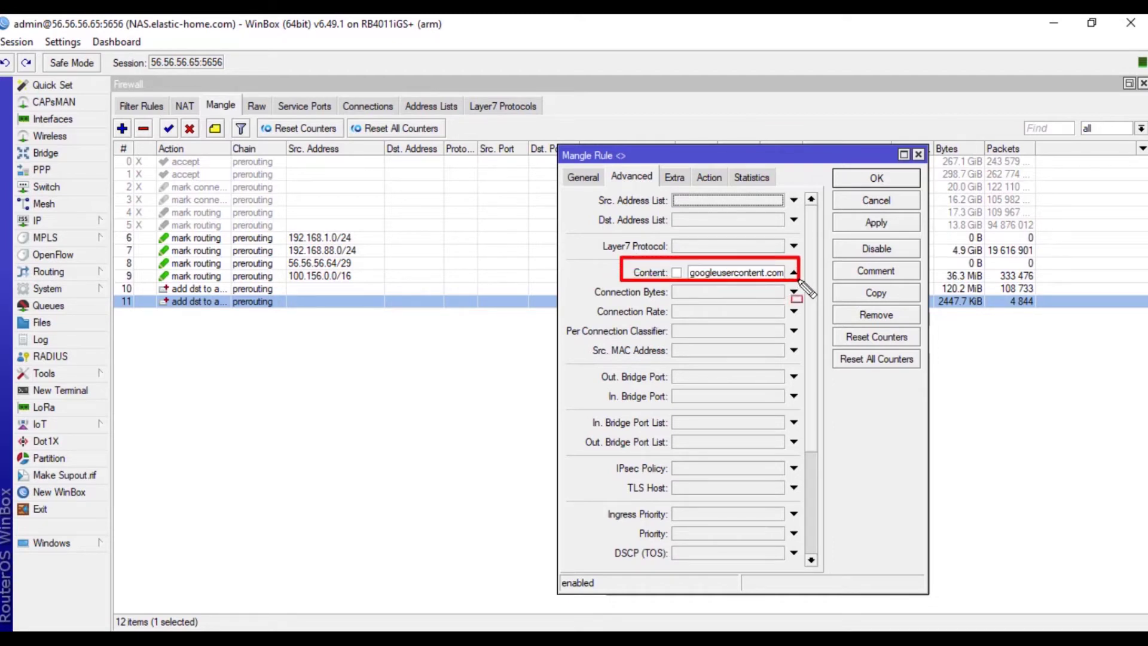
pyautogui.press('Escape')
# - Examine mangle rule 11's action, address list and timeout, and close the rule without changes
pyautogui.click(665, 176)
pyautogui.click(705, 176)
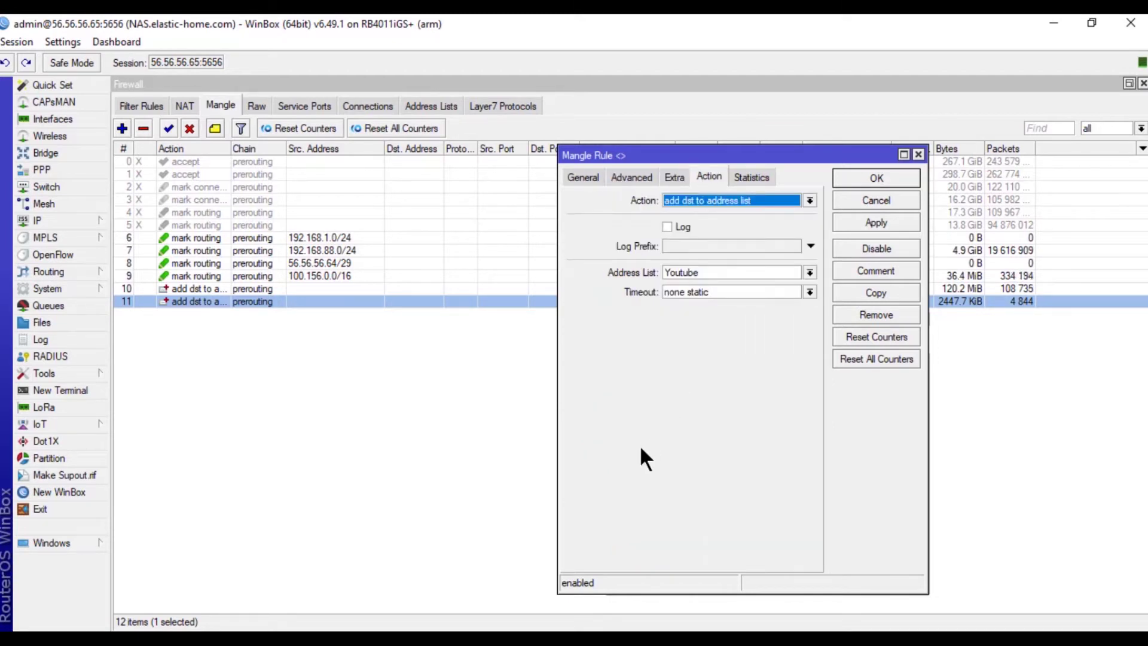
pyautogui.moveTo(595, 193); pyautogui.dragTo(836, 215)
pyautogui.moveTo(594, 262); pyautogui.dragTo(848, 328)
pyautogui.press('Escape')
pyautogui.click(862, 199)
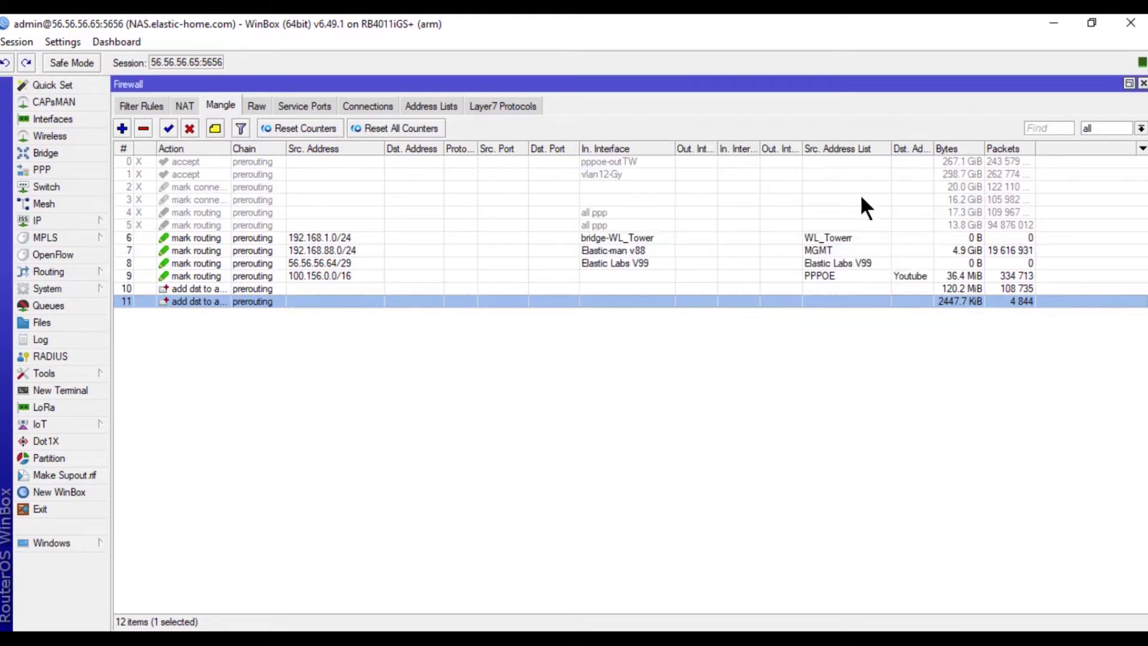
# - Inspect one Youtube entry in the firewall address lists and look through the other Youtube addresses
pyautogui.click(404, 109)
pyautogui.doubleClick(196, 400)
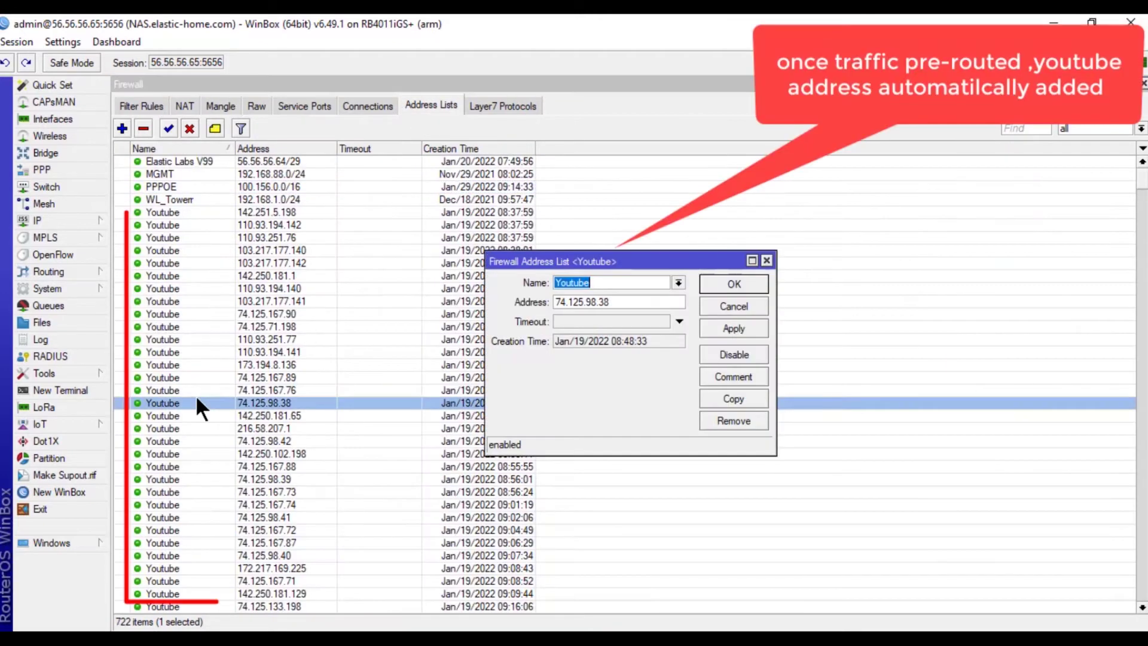
pyautogui.click(734, 306)
pyautogui.scroll(-5, 448, 329)
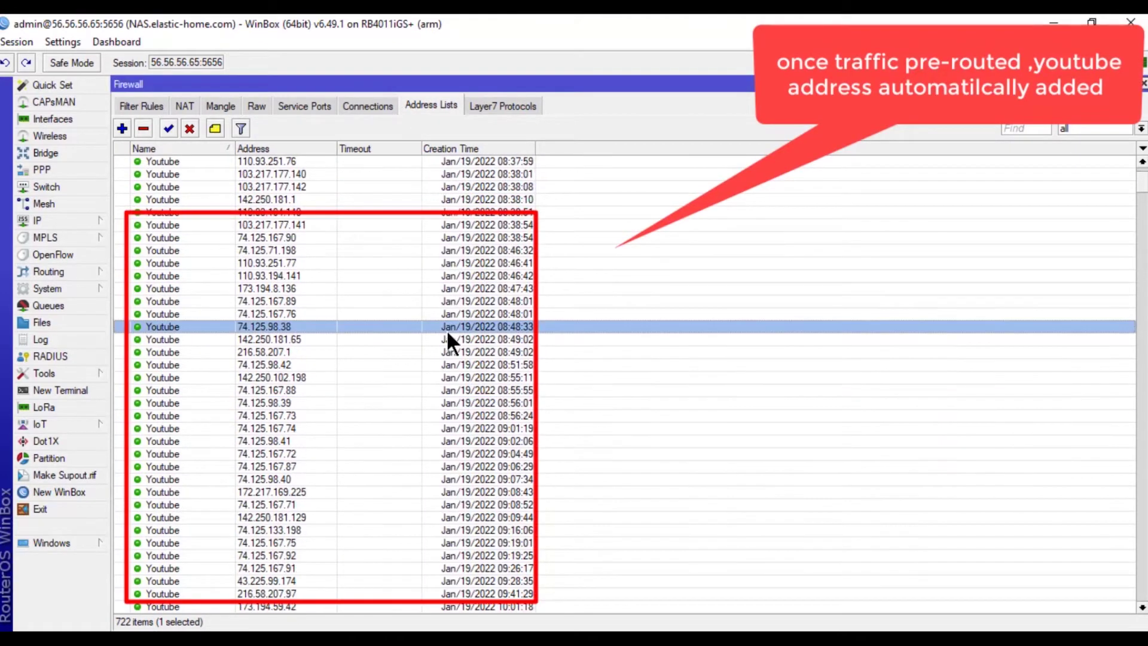
pyautogui.scroll(-15, 447, 338)
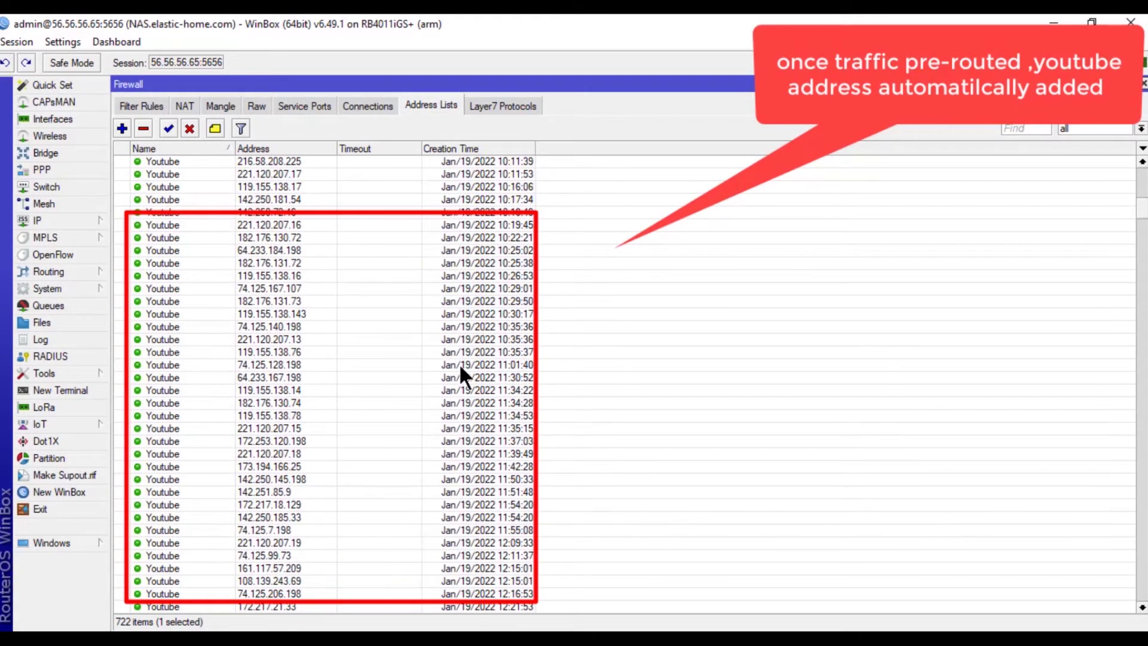
pyautogui.scroll(-11, 455, 366)
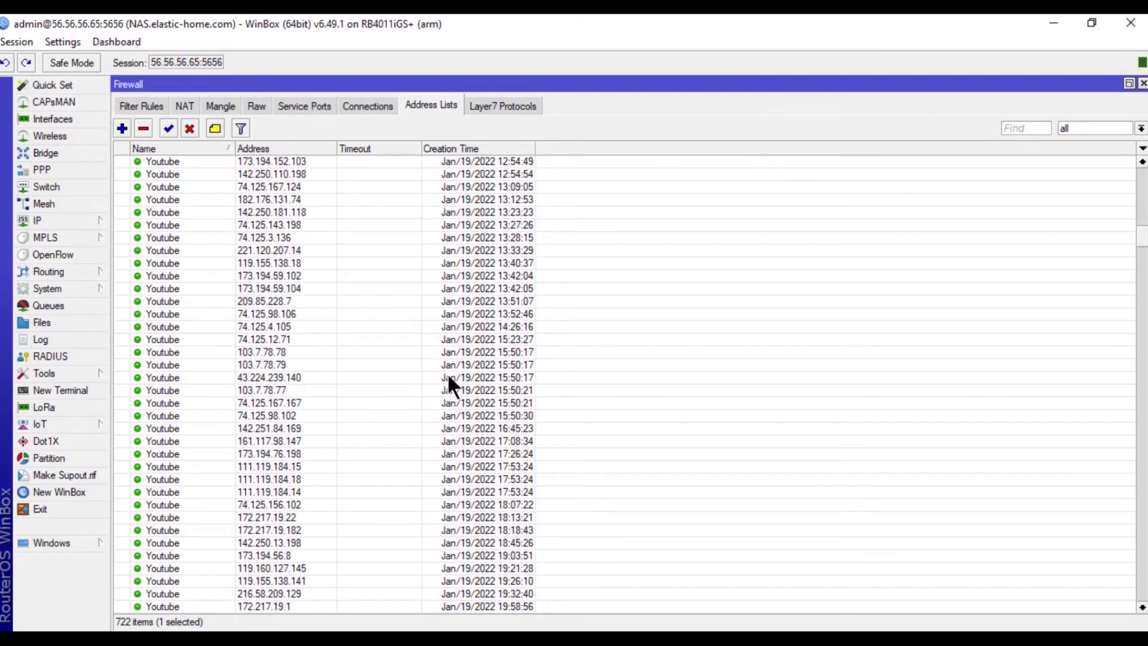
pyautogui.moveTo(104, 609)
pyautogui.mouseDown()
pyautogui.moveTo(120, 627)
pyautogui.moveTo(260, 628)
pyautogui.mouseUp()
# - Open the IP route list and examine the active pppoe-out-mcs default route's general settings and its CDN PKT routing mark
pyautogui.click(49, 221)
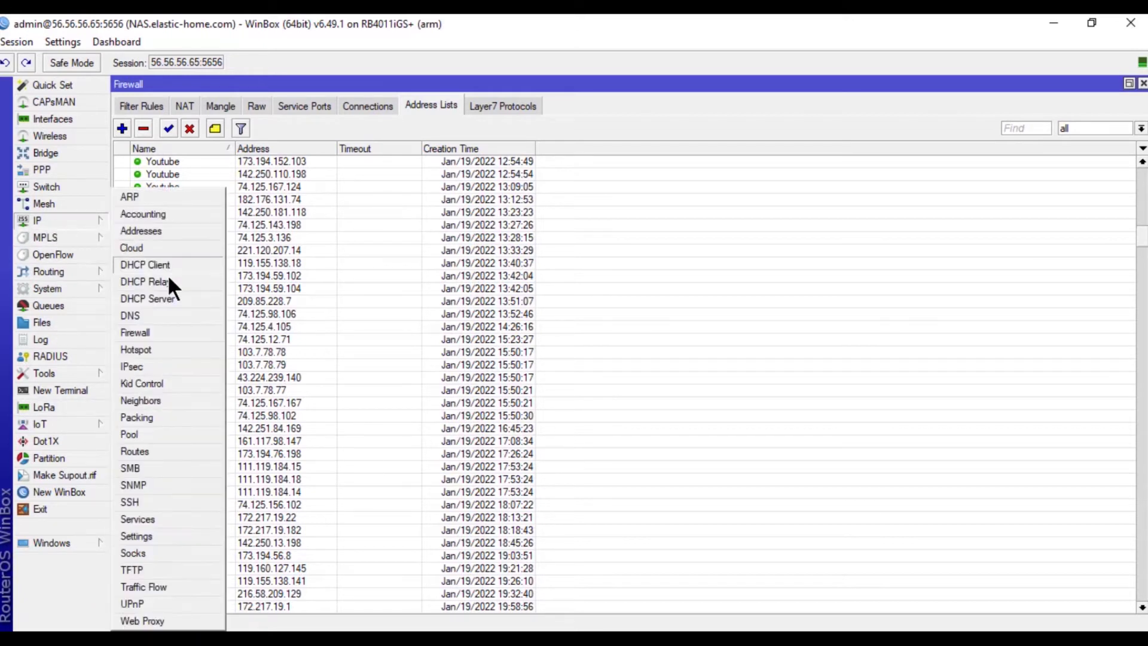
pyautogui.click(156, 452)
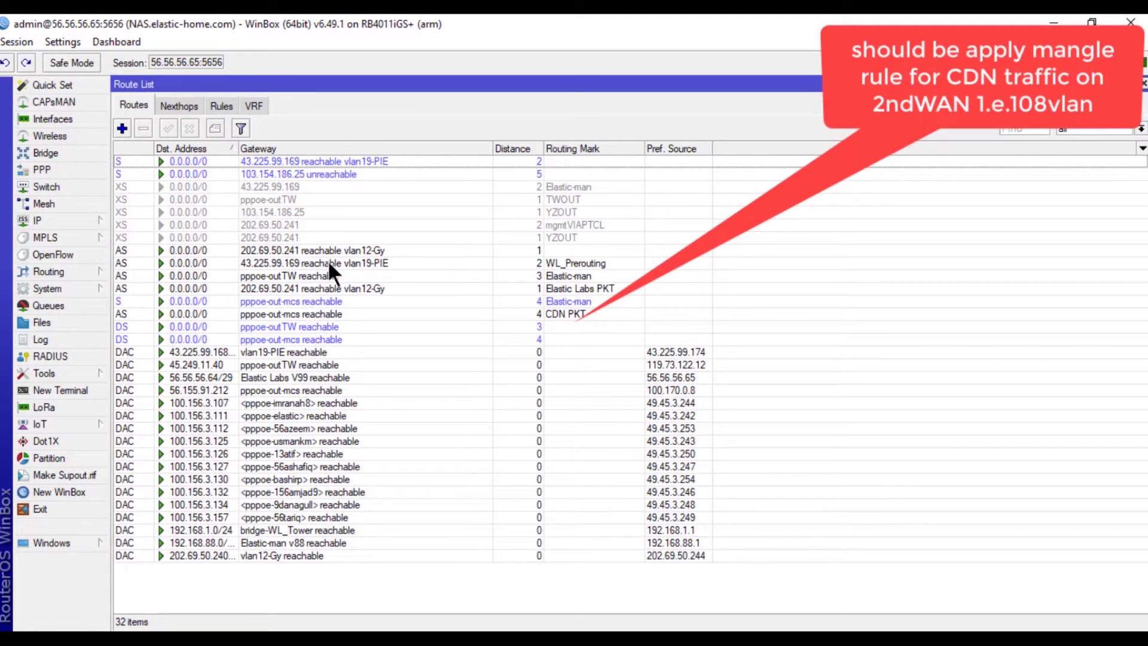
pyautogui.doubleClick(327, 317)
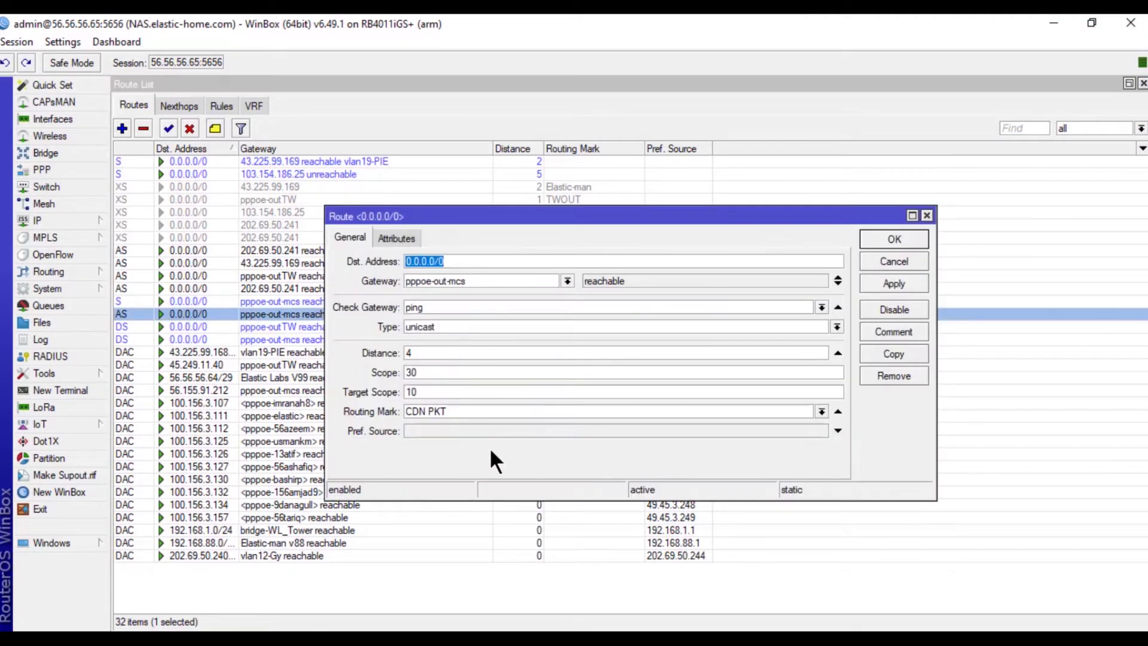
pyautogui.click(822, 412)
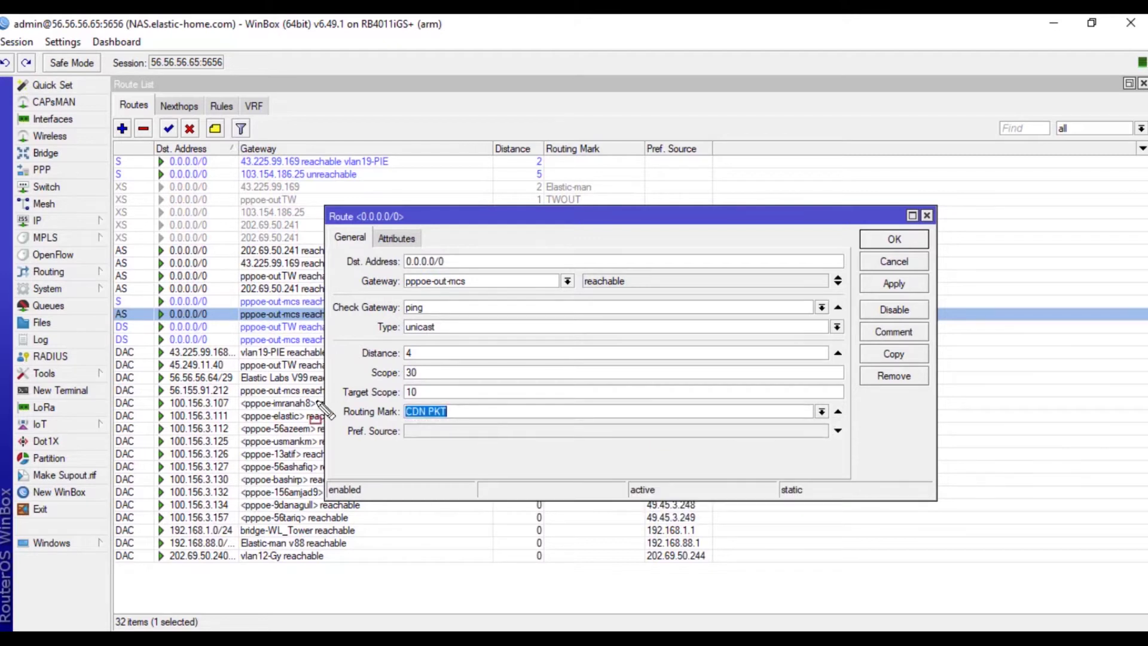
pyautogui.moveTo(328, 231)
pyautogui.mouseDown()
pyautogui.moveTo(901, 407)
pyautogui.moveTo(924, 437)
pyautogui.mouseUp()
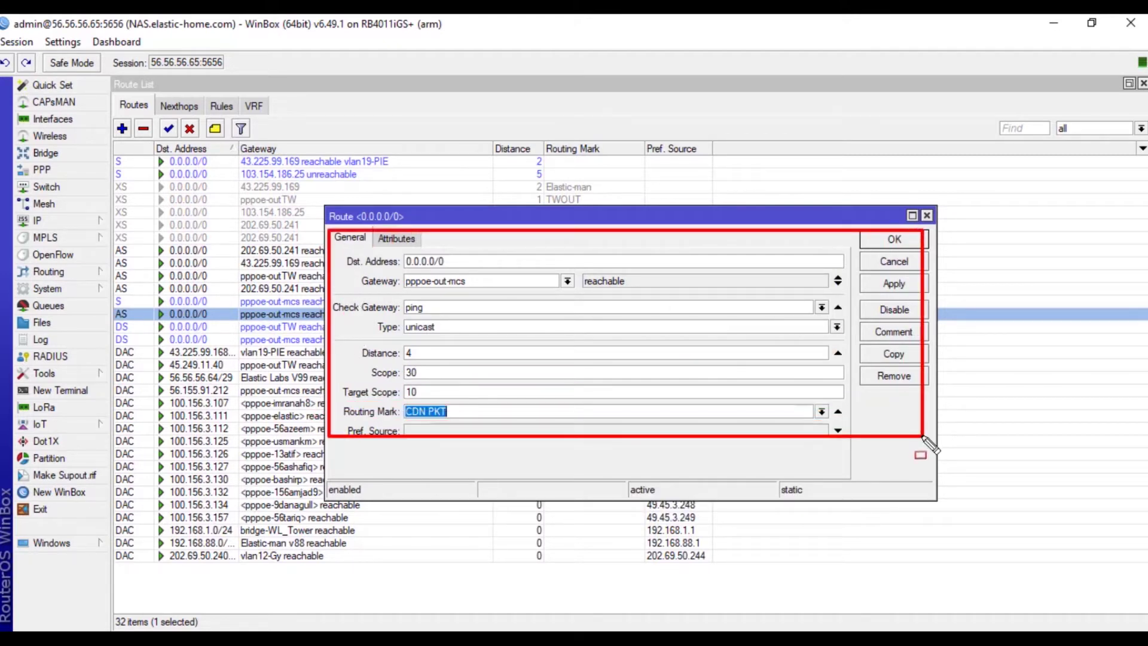
pyautogui.moveTo(330, 396); pyautogui.dragTo(511, 423)
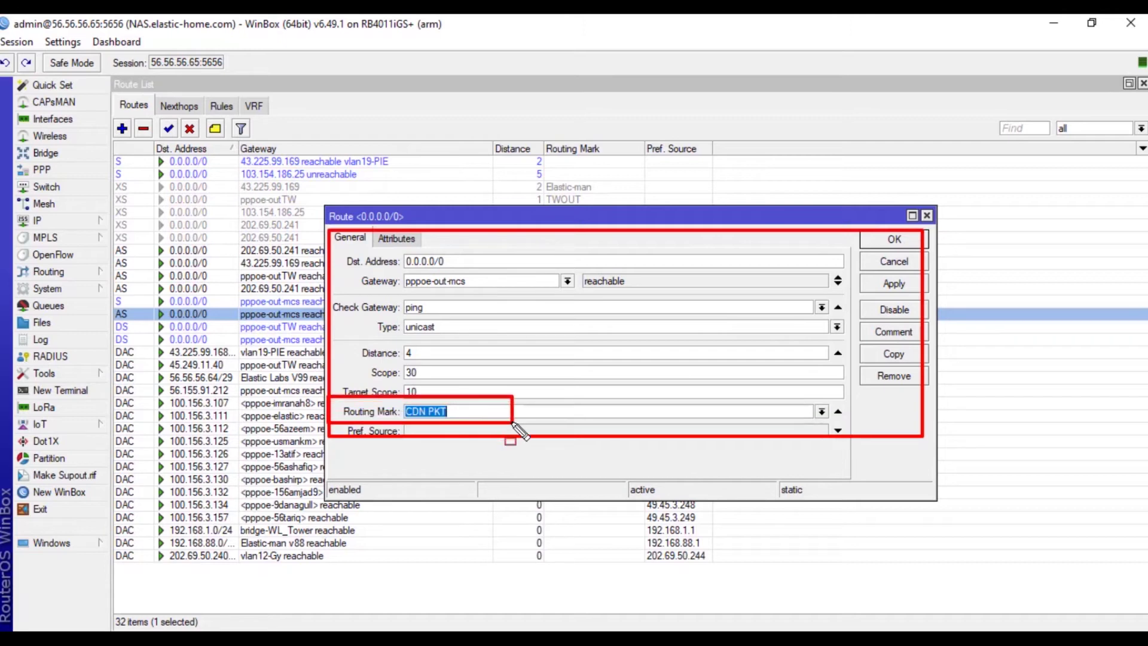
# - Open firewall mangle rule 9 and examine its source address and its source and destination address lists
pyautogui.click(71, 220)
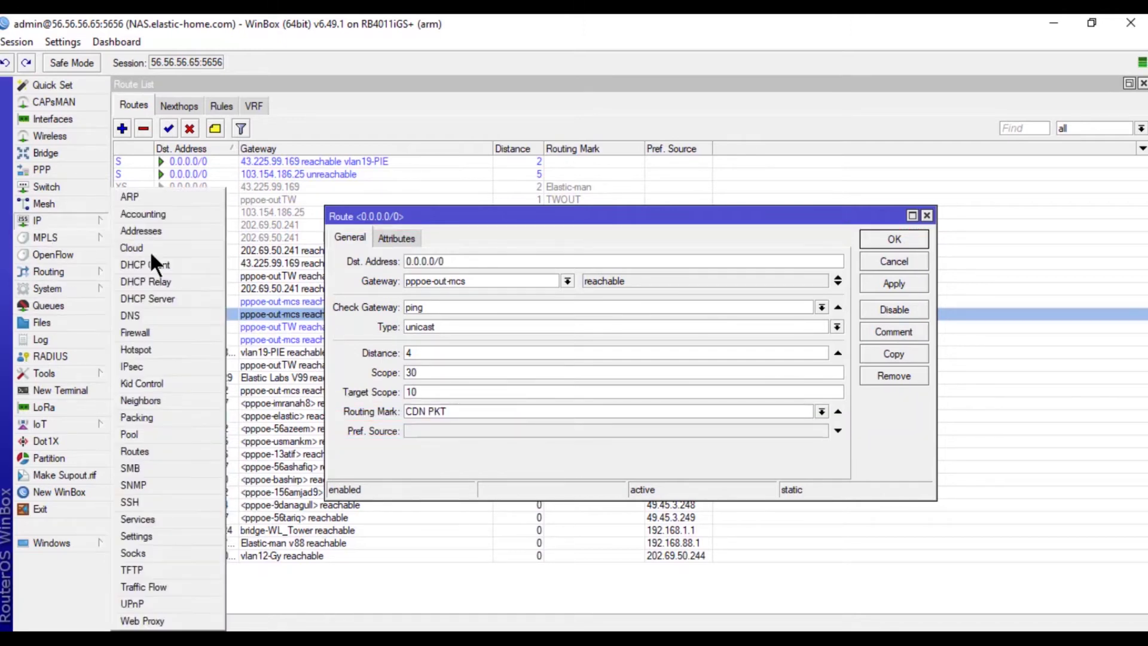
pyautogui.click(152, 328)
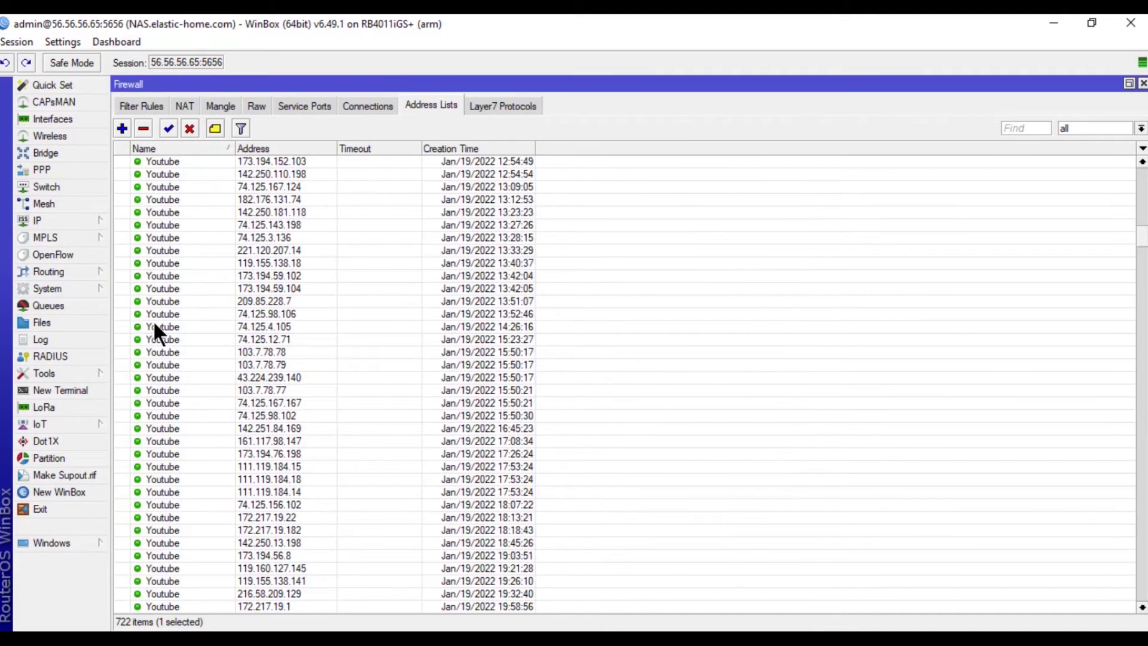
pyautogui.click(221, 106)
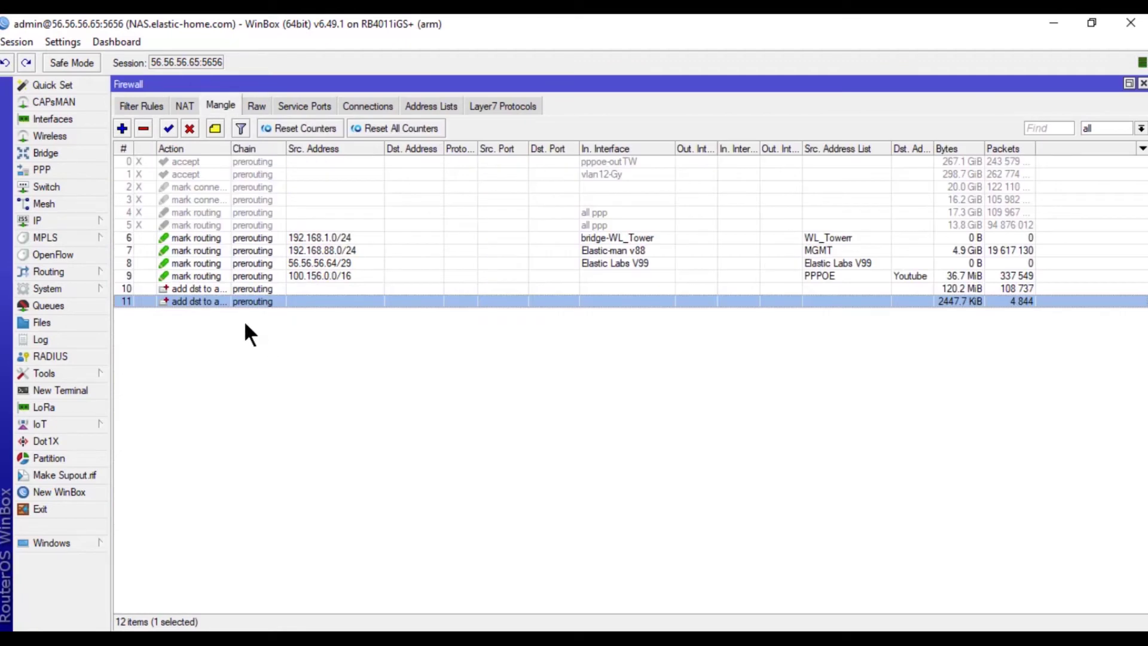
pyautogui.doubleClick(320, 276)
pyautogui.click(577, 178)
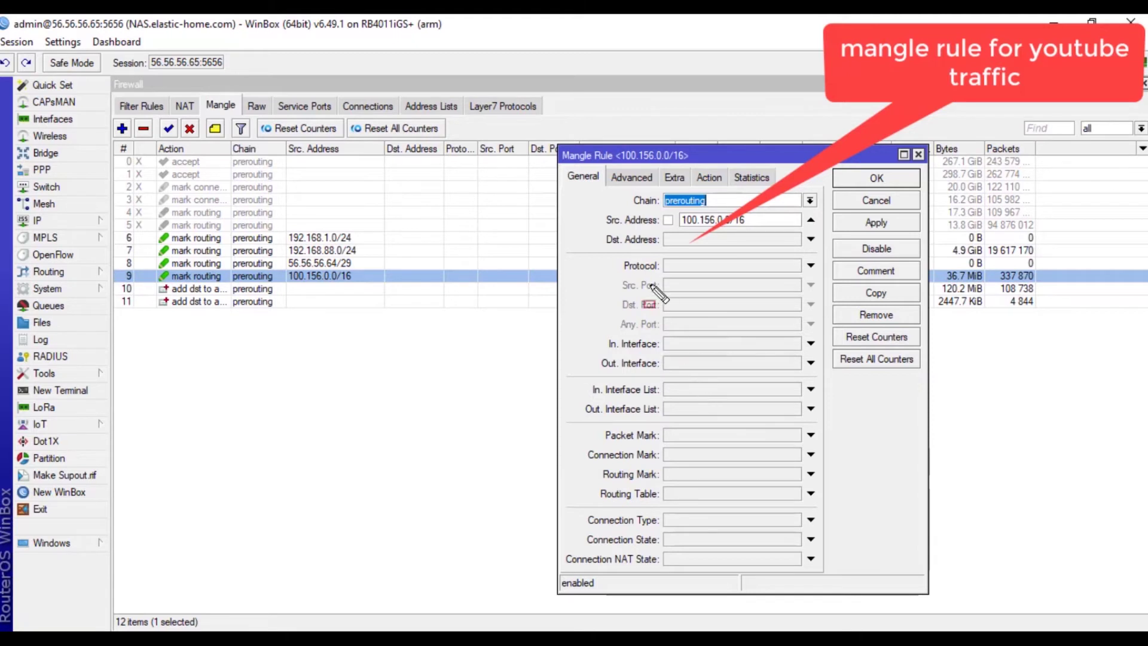
pyautogui.moveTo(584, 213); pyautogui.dragTo(849, 232)
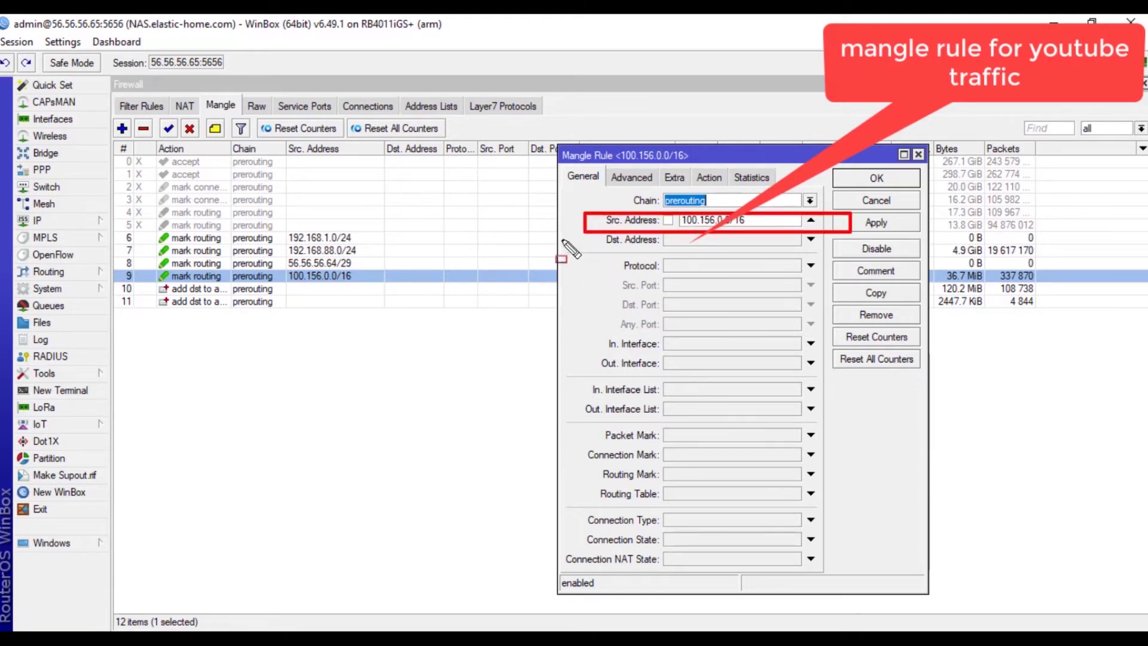
pyautogui.click(634, 176)
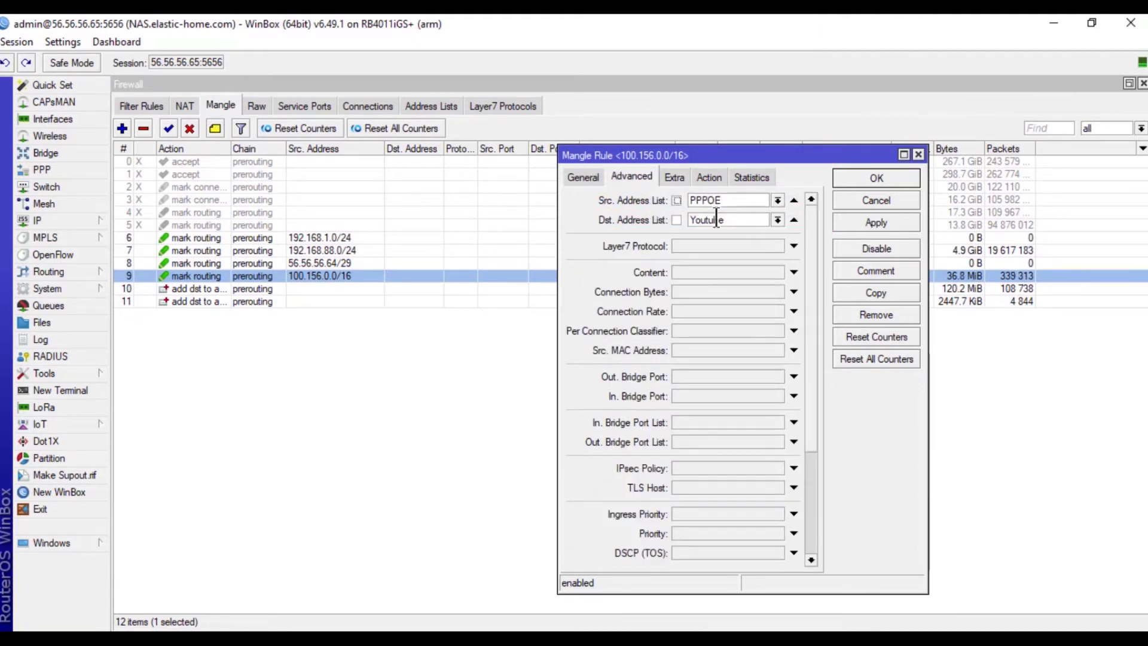
pyautogui.moveTo(575, 191)
pyautogui.mouseDown()
pyautogui.moveTo(622, 211)
pyautogui.moveTo(851, 239)
pyautogui.mouseUp()
# - Look through mangle rule 9's extra settings and examine its action and new routing mark
pyautogui.click(675, 177)
pyautogui.click(709, 177)
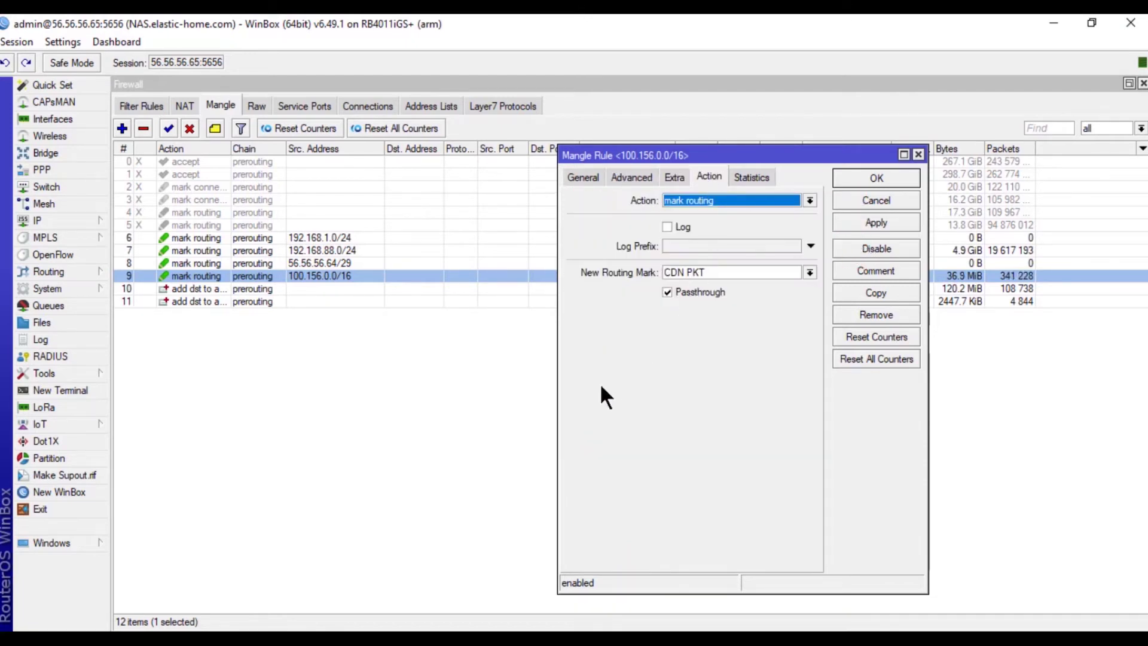
pyautogui.moveTo(612, 182); pyautogui.dragTo(826, 214)
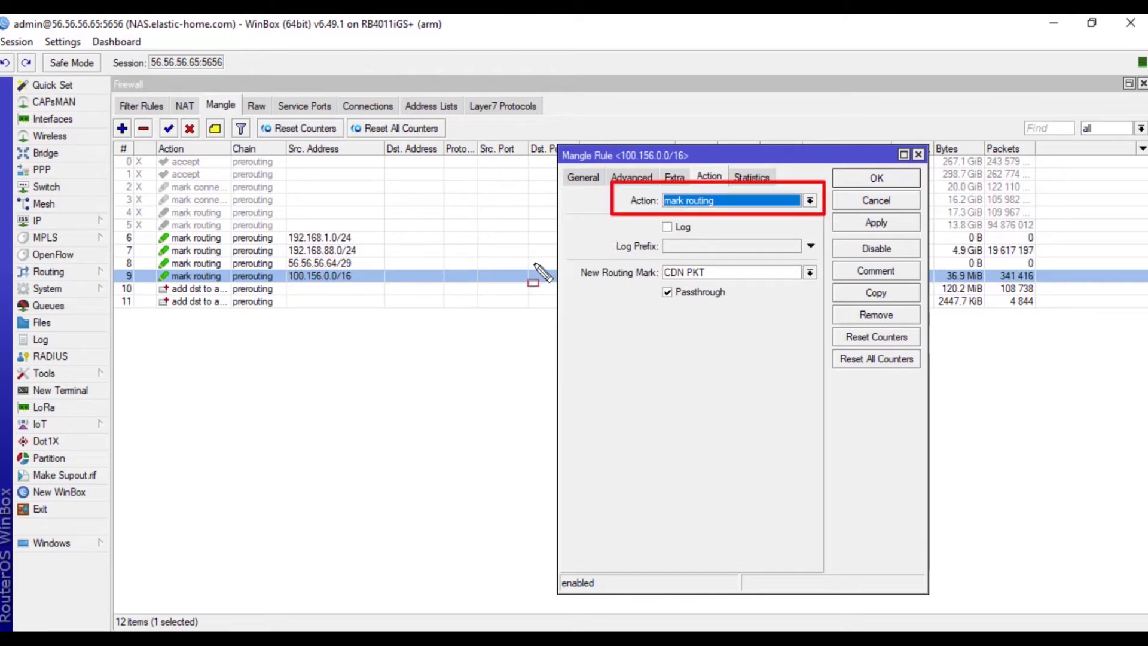
pyautogui.moveTo(558, 253); pyautogui.dragTo(821, 293)
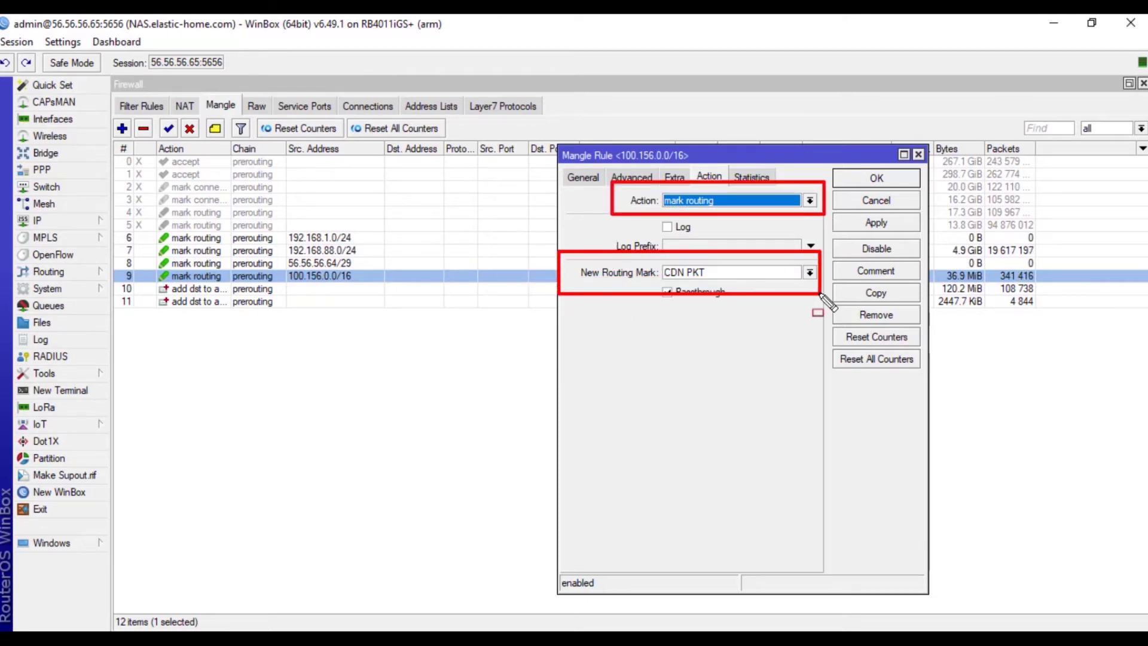
# - Close the firewall, route list and interface list windows, and place the route and mangle rule windows side by side
pyautogui.click(1143, 84)
pyautogui.click(1143, 83)
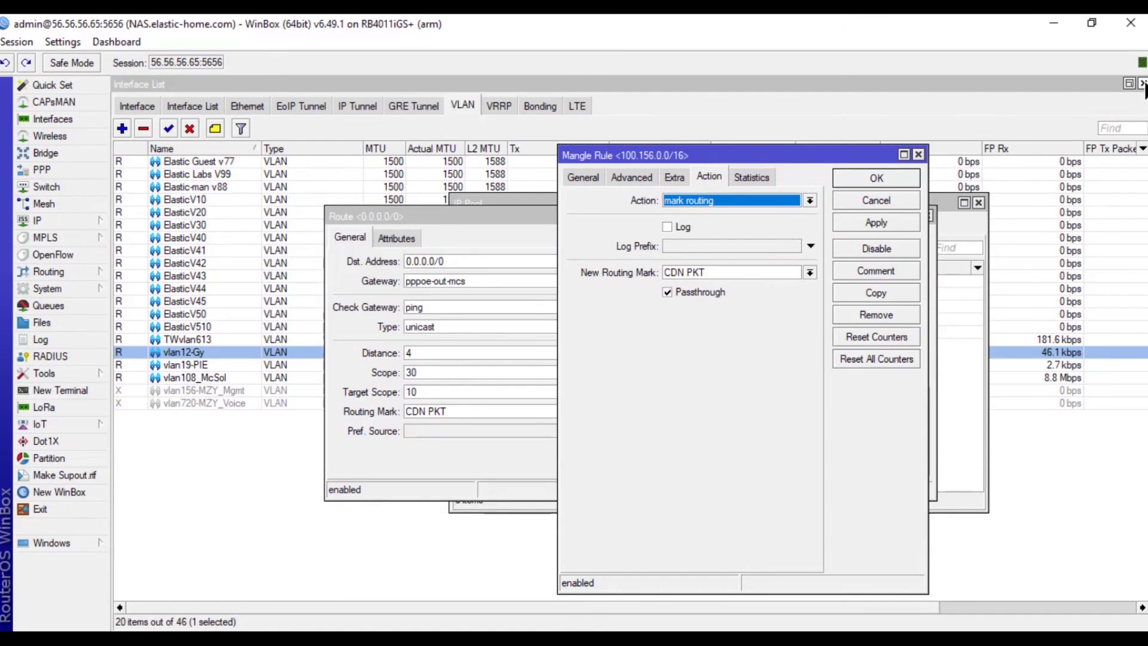
pyautogui.click(1142, 84)
pyautogui.moveTo(516, 209); pyautogui.dragTo(374, 129)
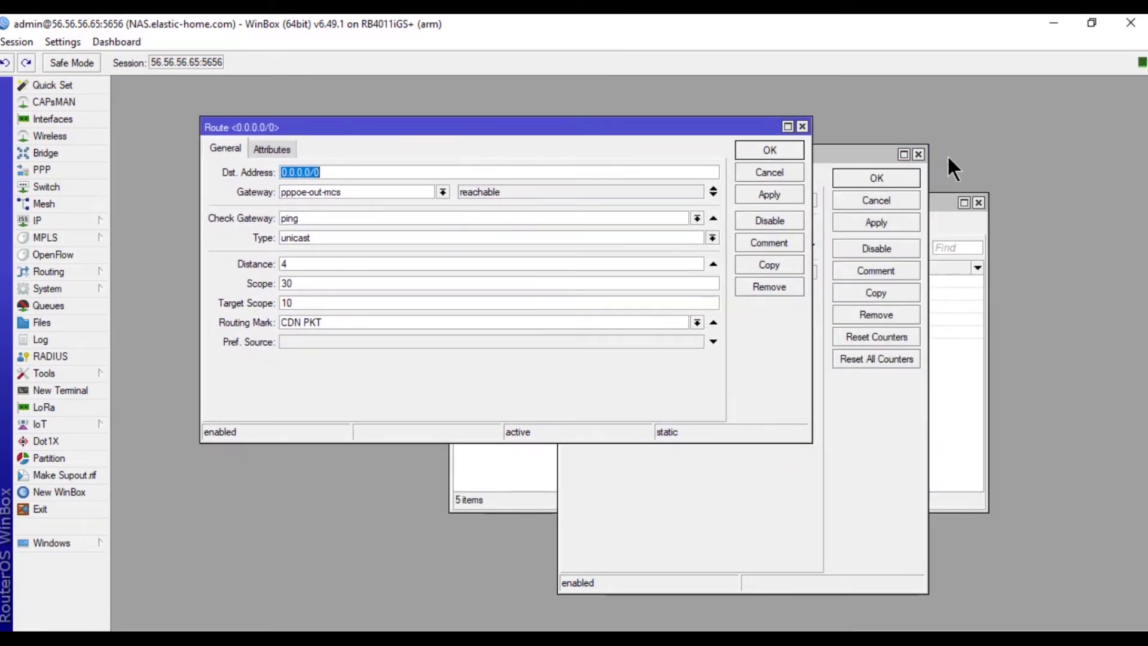
pyautogui.moveTo(849, 159); pyautogui.dragTo(1076, 132)
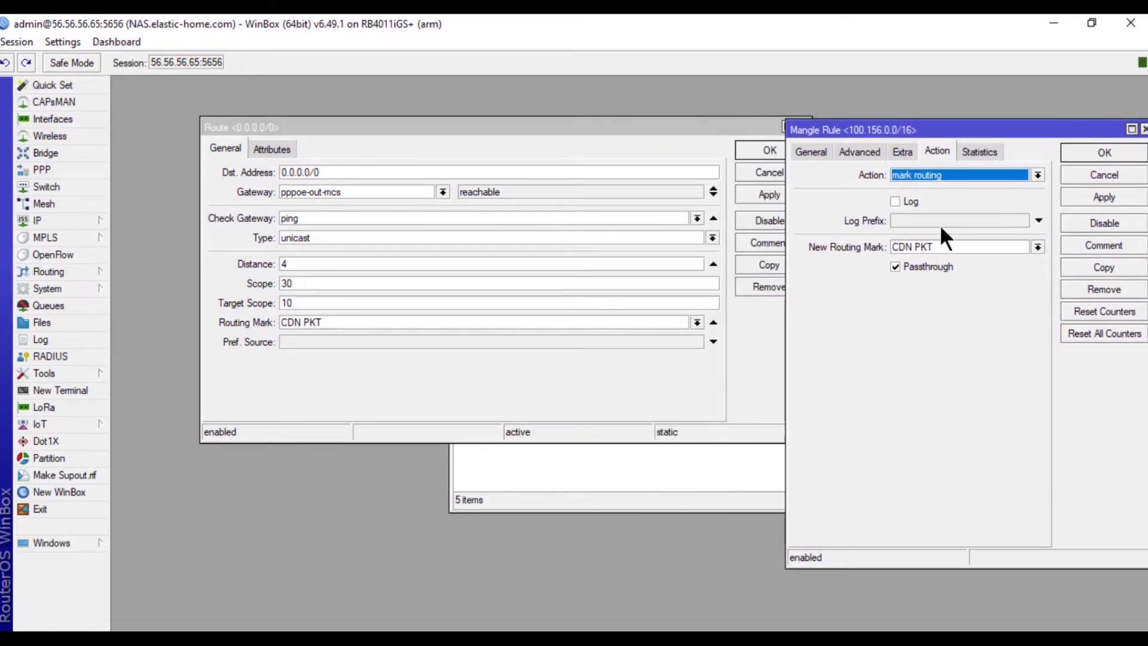
# - Compare the mangle rule's new routing mark with the route's routing mark and gateway
pyautogui.moveTo(779, 116); pyautogui.dragTo(933, 141)
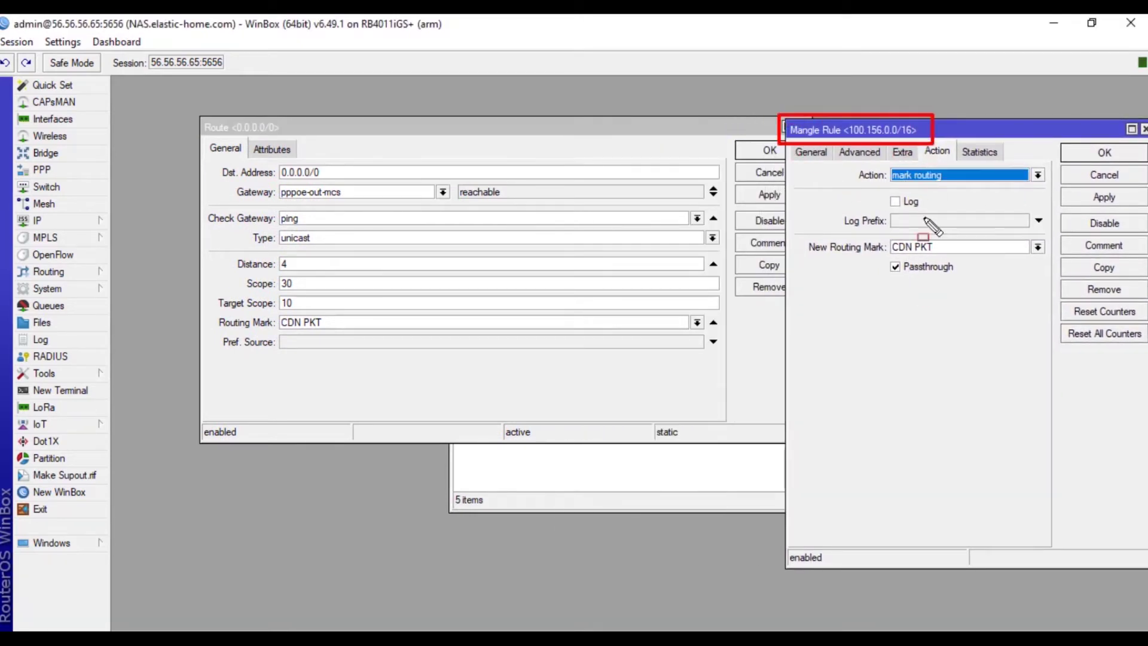
pyautogui.moveTo(803, 226); pyautogui.dragTo(1056, 278)
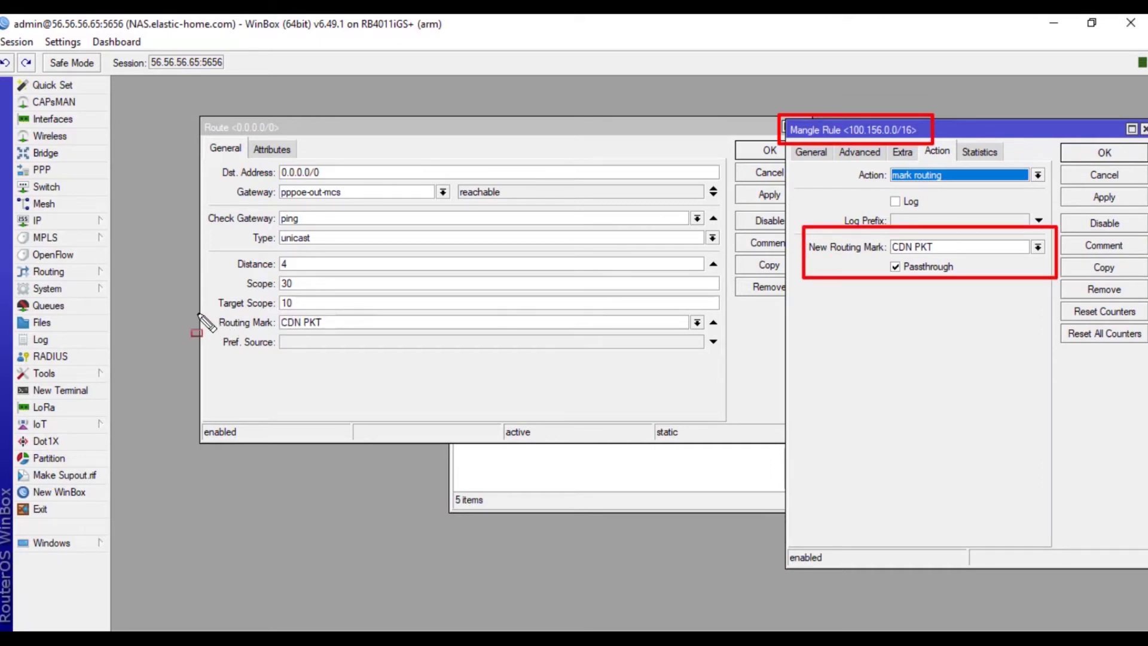
pyautogui.moveTo(218, 312); pyautogui.dragTo(452, 347)
pyautogui.moveTo(235, 172); pyautogui.dragTo(415, 208)
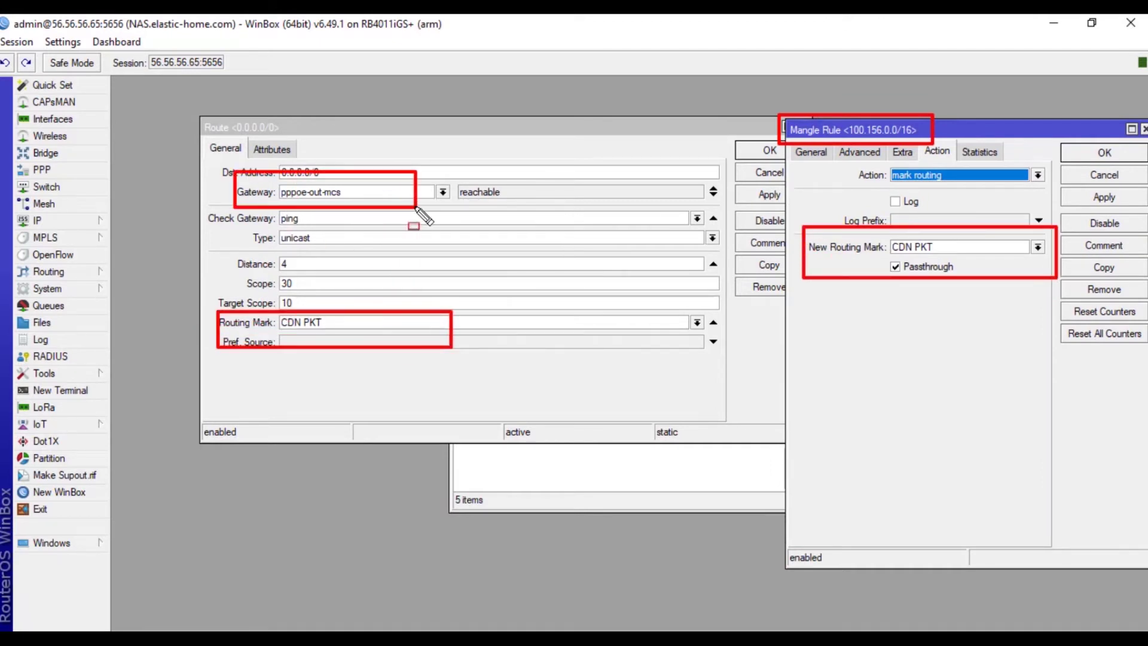
pyautogui.press('Escape')
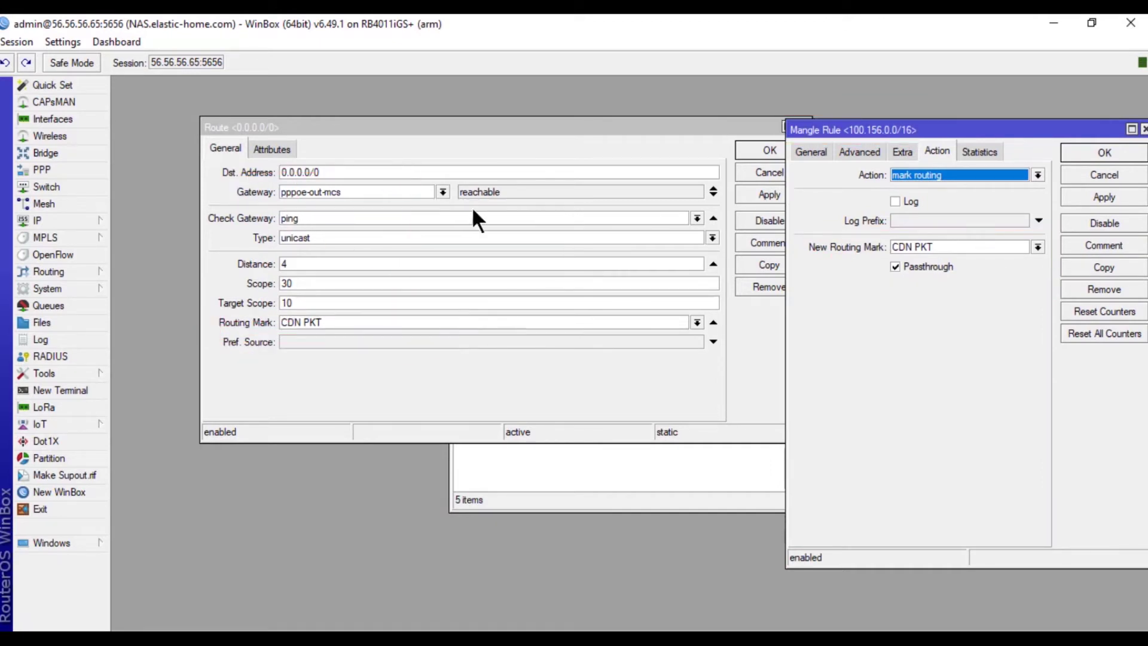
# - Inspect the active default route through vlan12-Gy that has no routing mark, and close it without changes
pyautogui.click(28, 219)
pyautogui.click(155, 447)
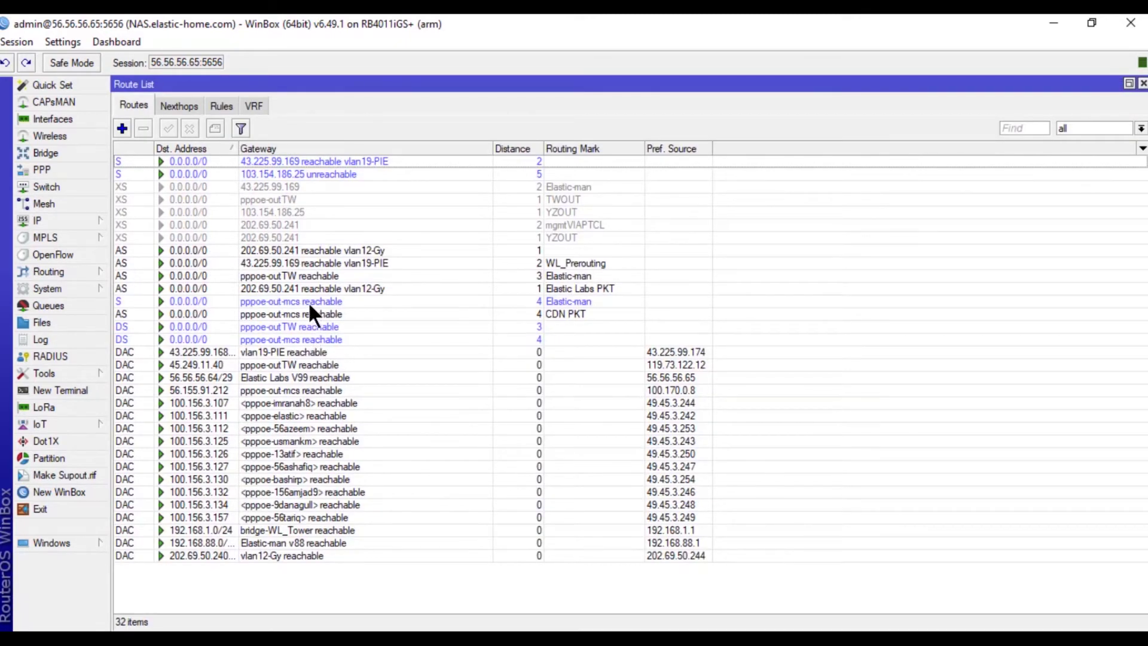
pyautogui.click(317, 252)
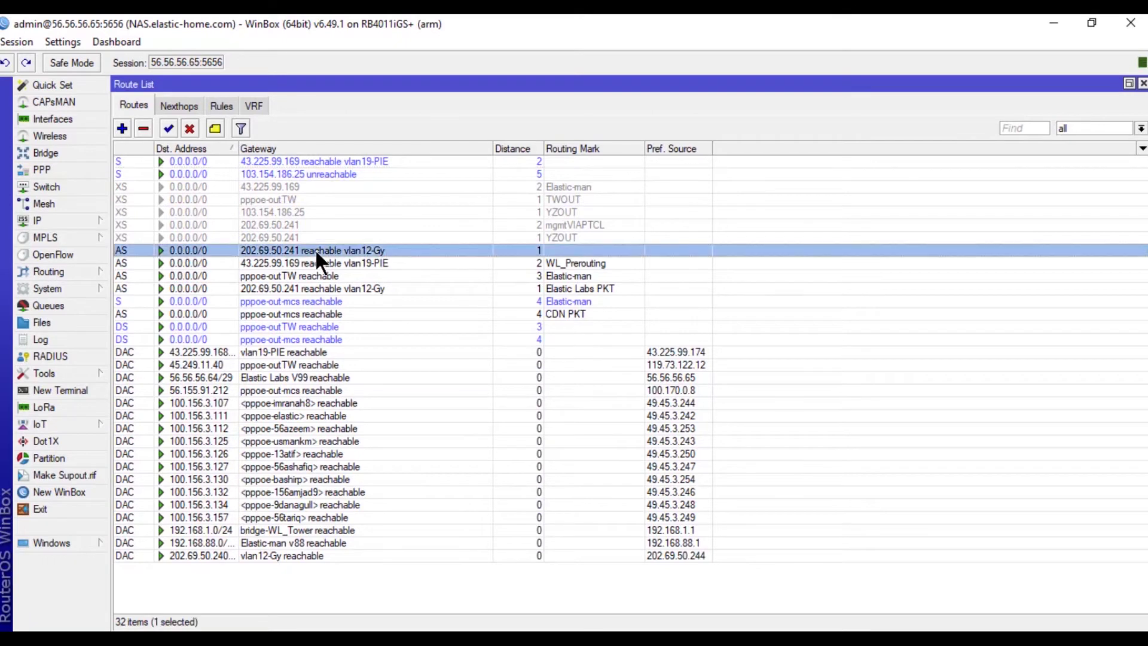
pyautogui.doubleClick(315, 250)
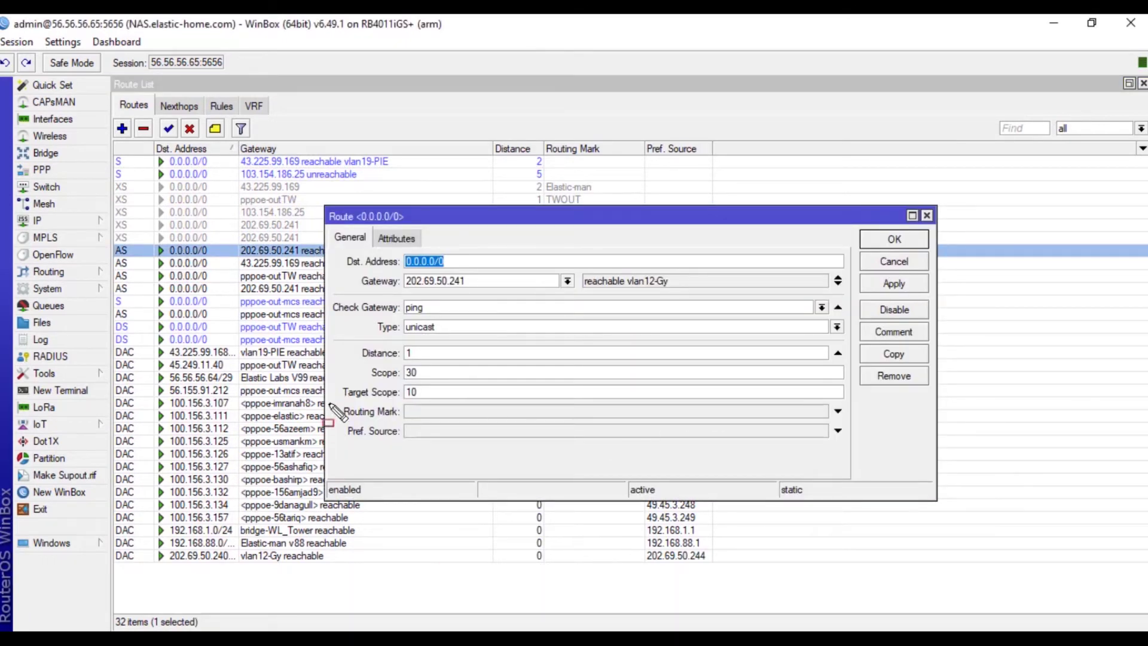
pyautogui.click(897, 263)
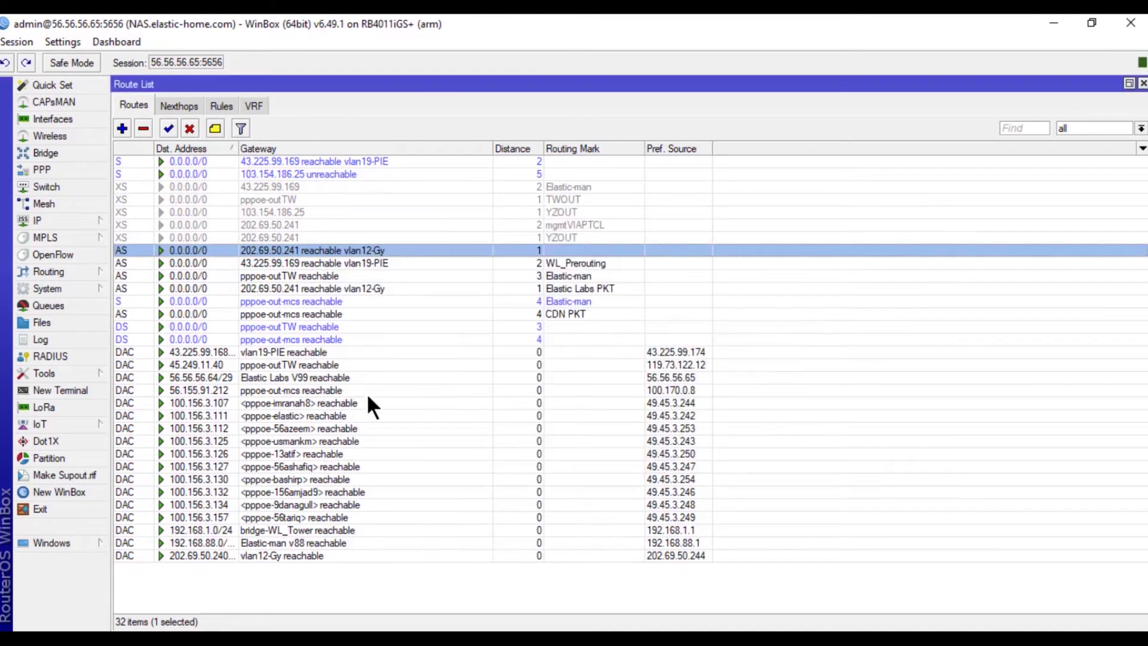
# - Reopen the CDN PKT default route, review its settings and routing mark, and close it without changes
pyautogui.click(313, 301)
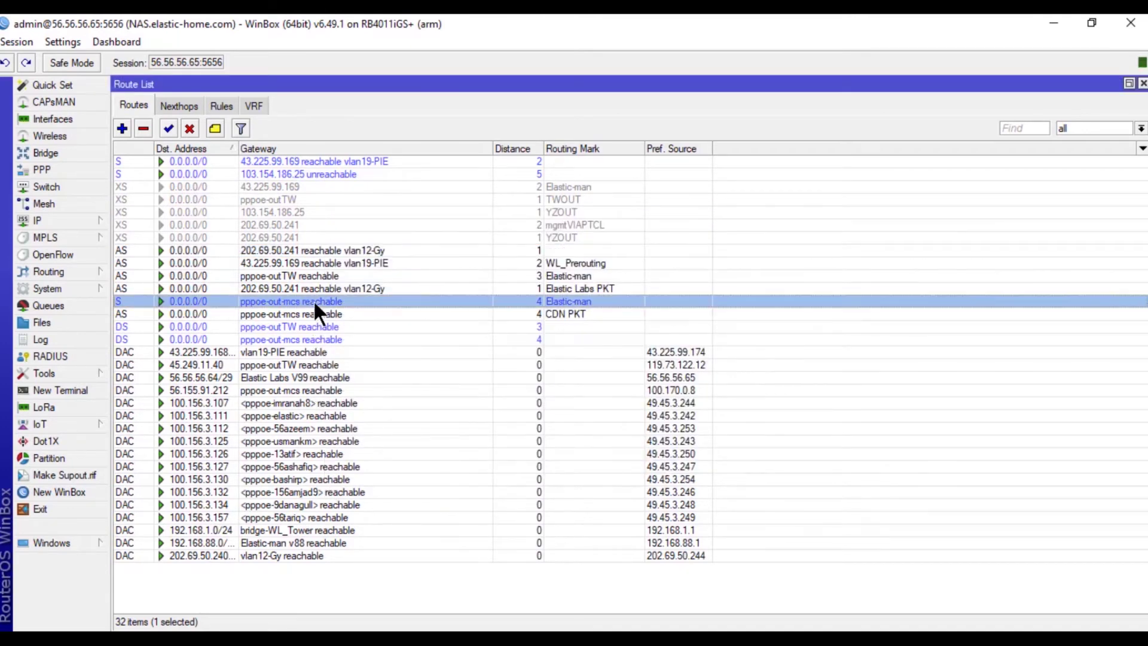
pyautogui.doubleClick(319, 314)
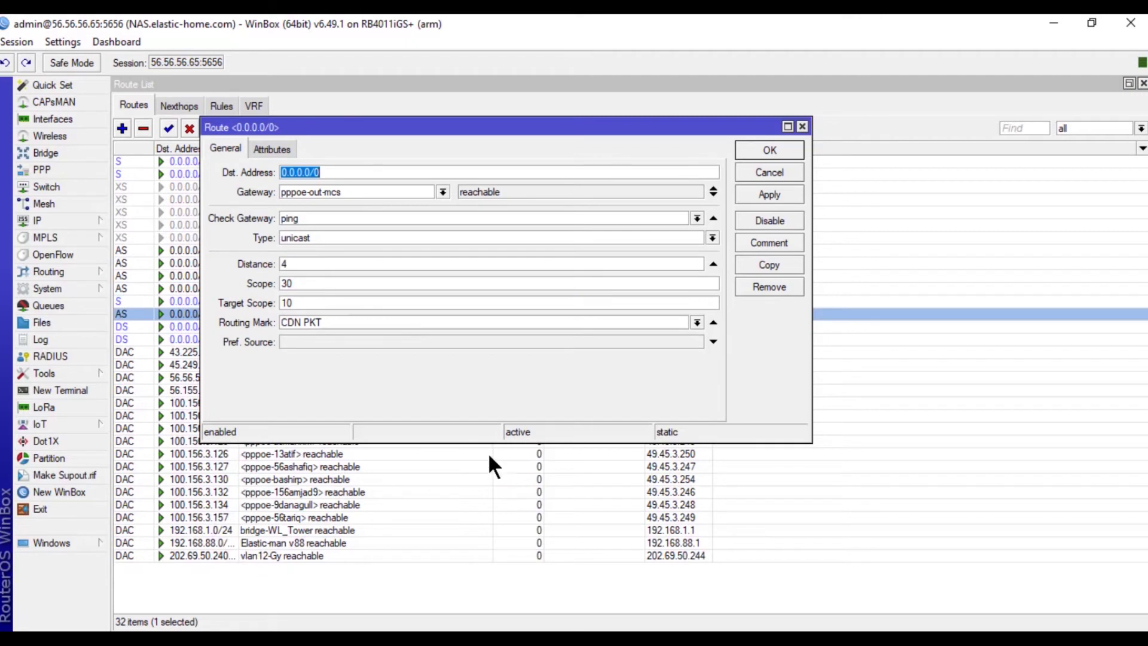
pyautogui.moveTo(201, 133); pyautogui.dragTo(807, 407)
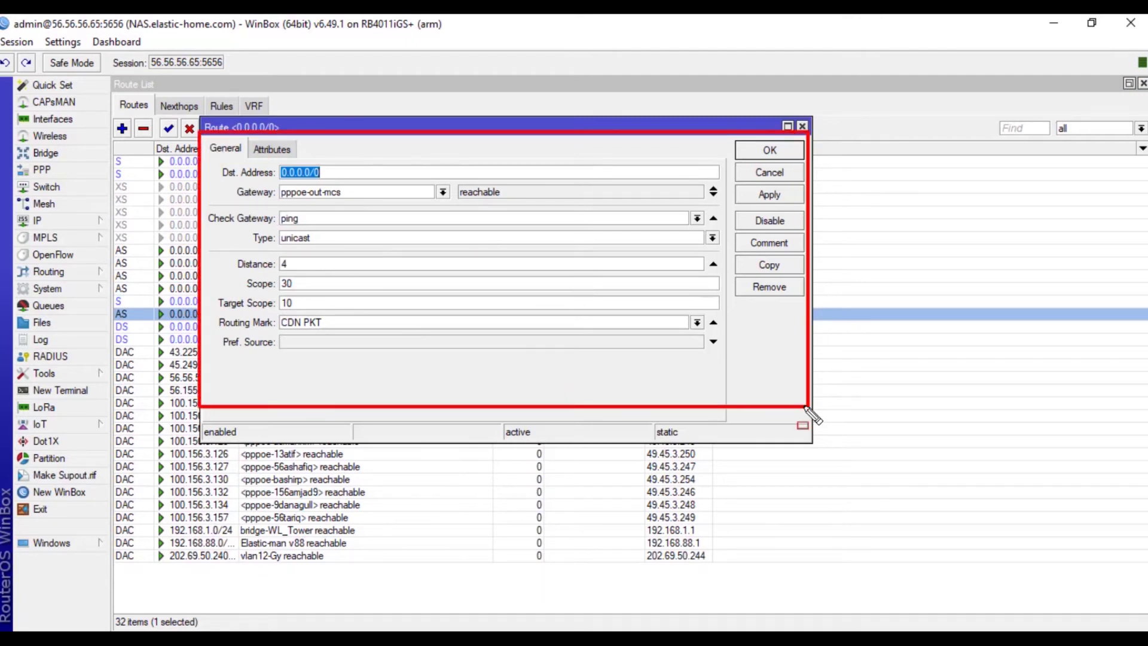
pyautogui.moveTo(201, 310); pyautogui.dragTo(354, 331)
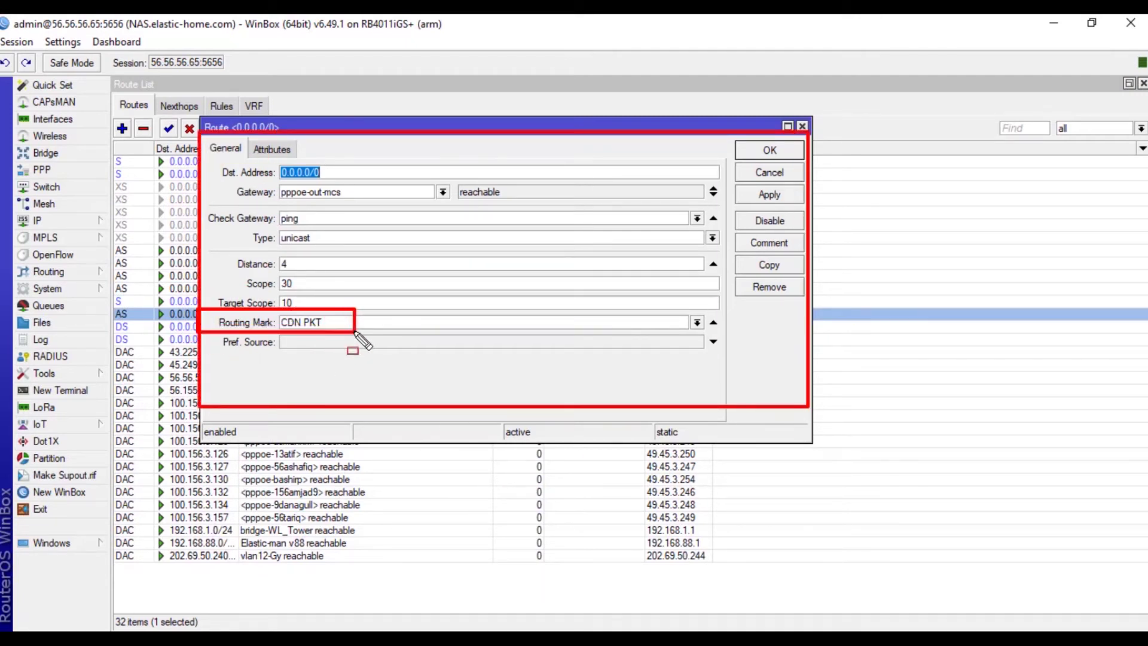
pyautogui.press('Escape')
pyautogui.click(759, 172)
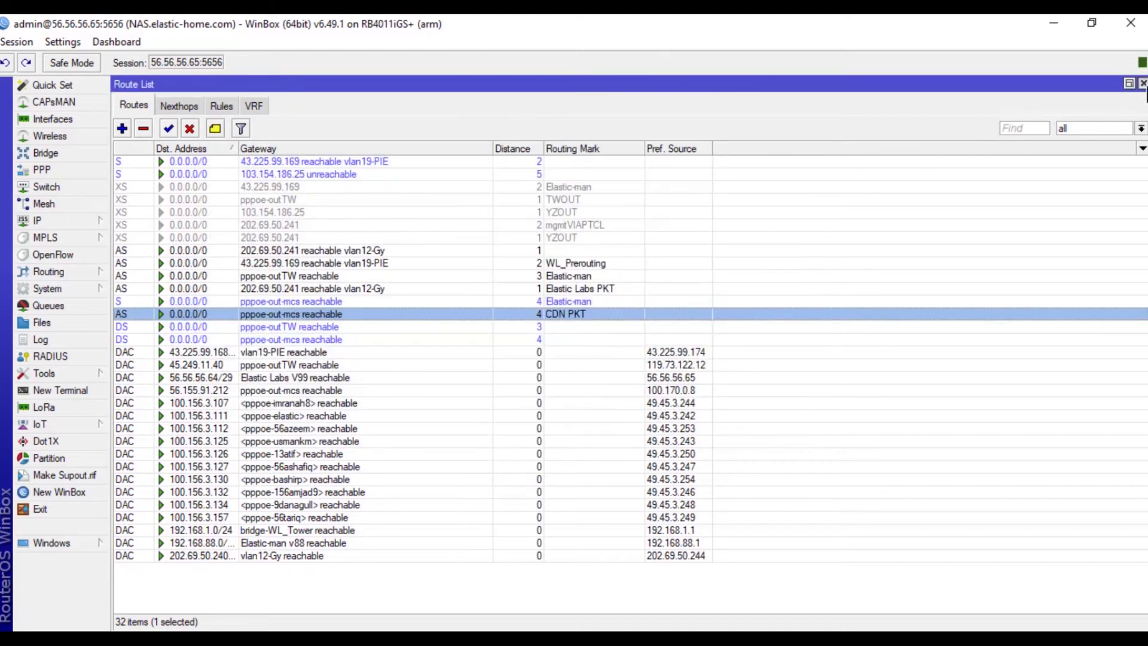
# - Close the route list, the mangle rule and the IP pool windows to clear the workspace
pyautogui.click(1144, 84)
pyautogui.click(1124, 175)
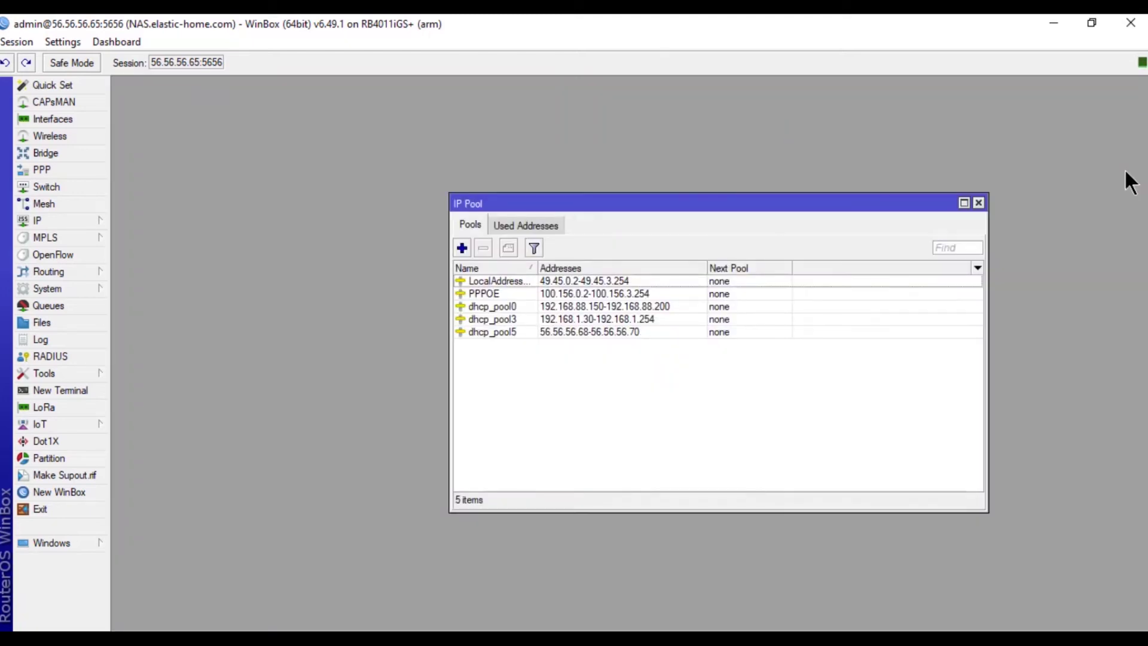
pyautogui.click(979, 203)
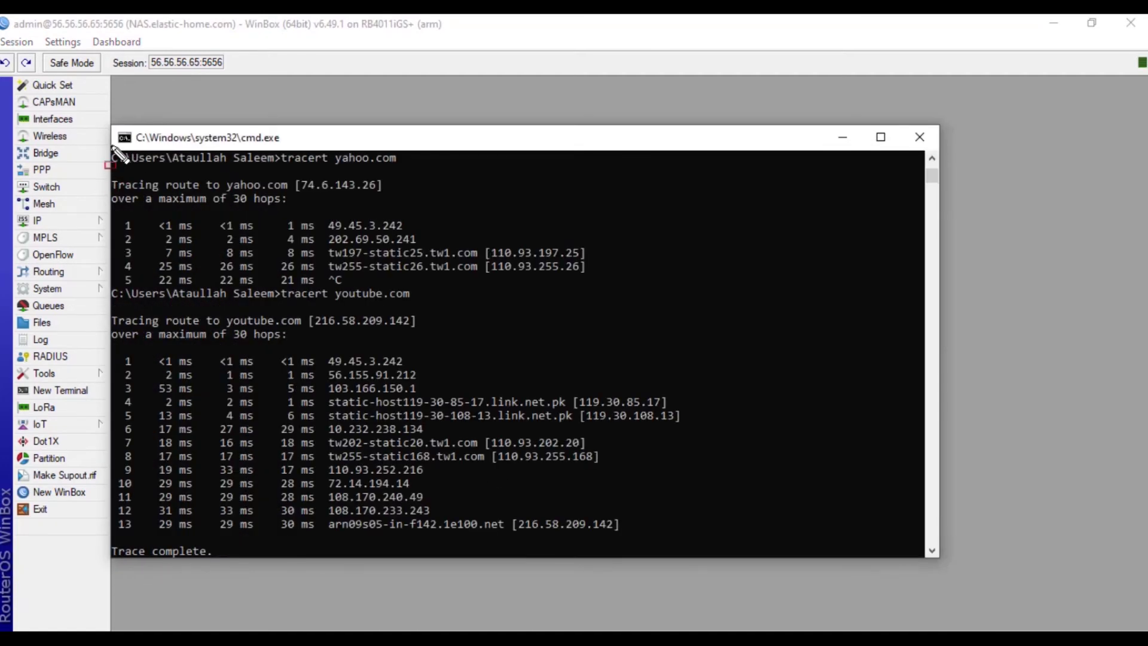
# - Compare the second- and third-hop addresses in the yahoo.com and youtube.com traceroutes, and minimize the command prompt
pyautogui.moveTo(111, 146); pyautogui.dragTo(437, 172)
pyautogui.moveTo(316, 233); pyautogui.dragTo(457, 248)
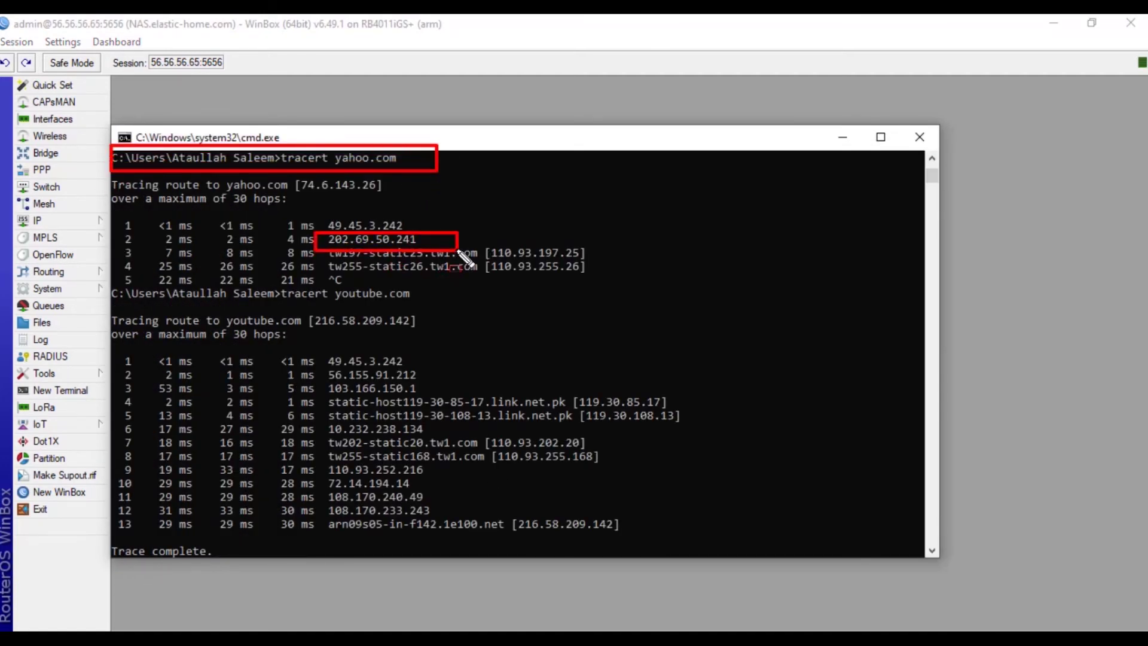
pyautogui.moveTo(256, 279); pyautogui.dragTo(432, 306)
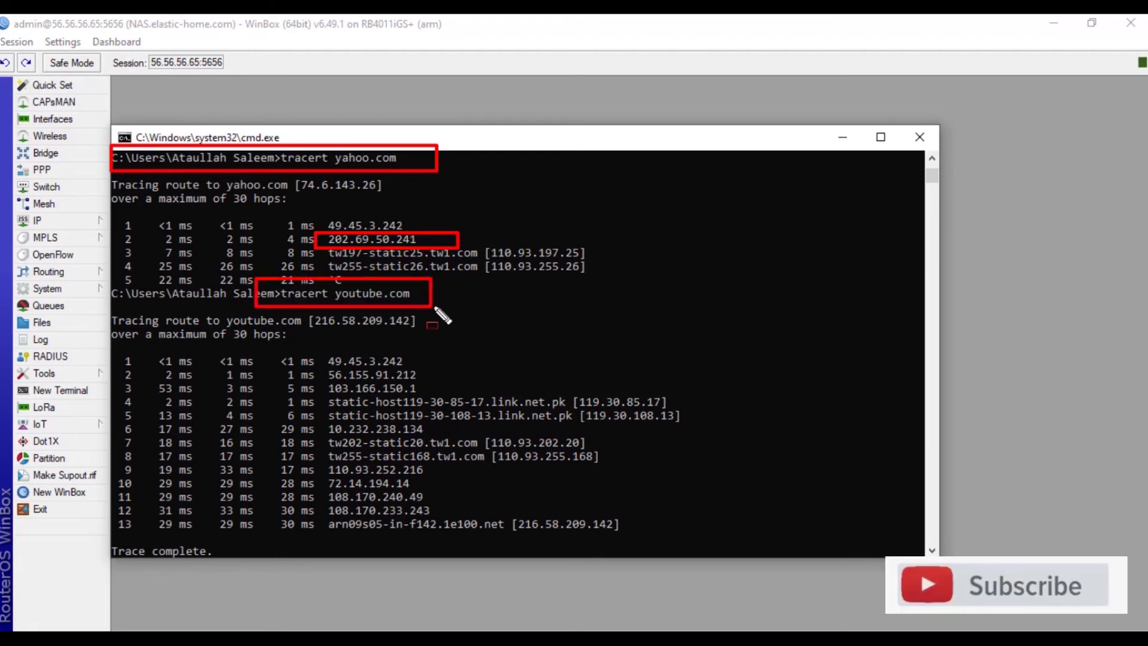
pyautogui.moveTo(311, 375)
pyautogui.mouseDown()
pyautogui.moveTo(320, 390)
pyautogui.moveTo(452, 399)
pyautogui.mouseUp()
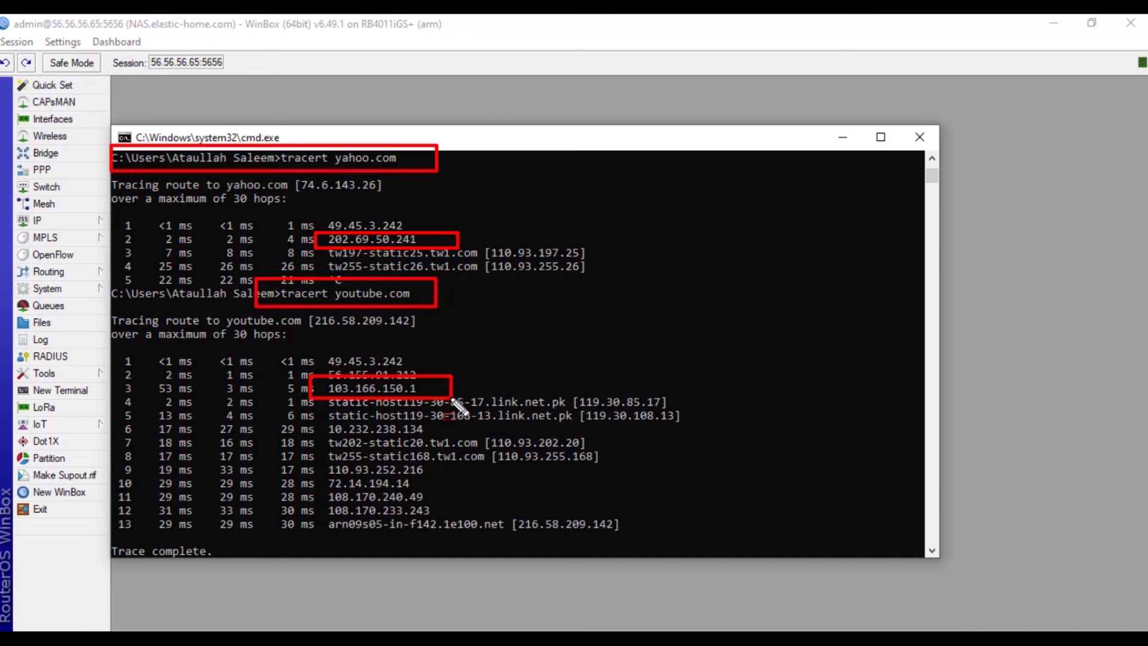
pyautogui.click(844, 138)
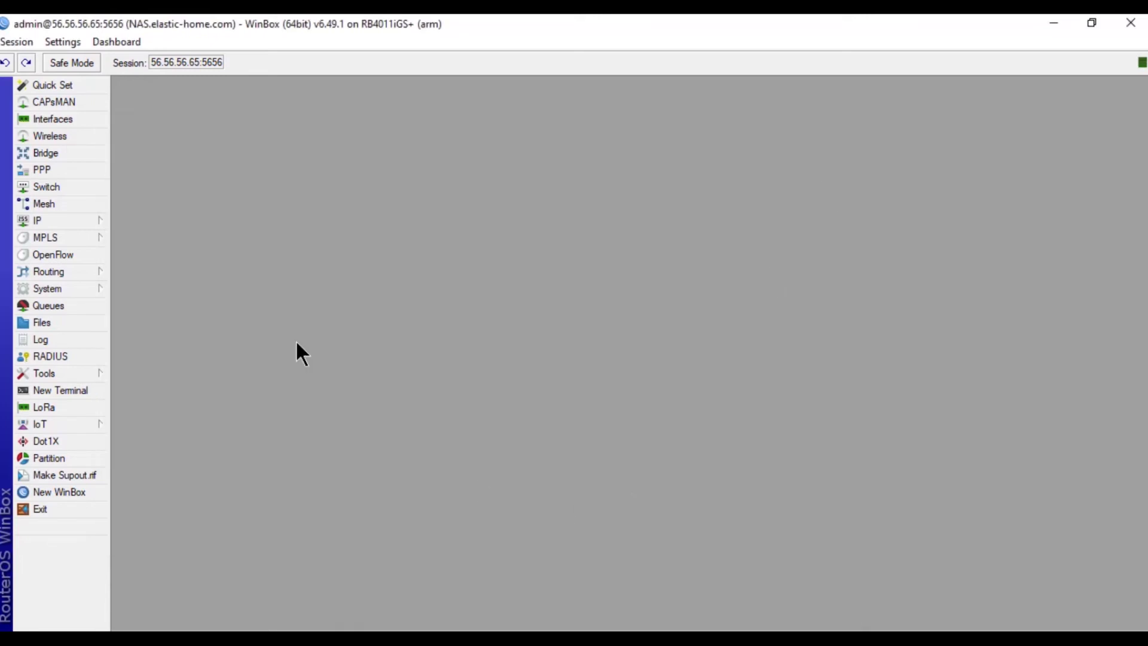
# - Open the router's VLAN interface list and check the live transmit and receive traffic on vlan108_McSol
pyautogui.click(48, 123)
pyautogui.click(527, 379)
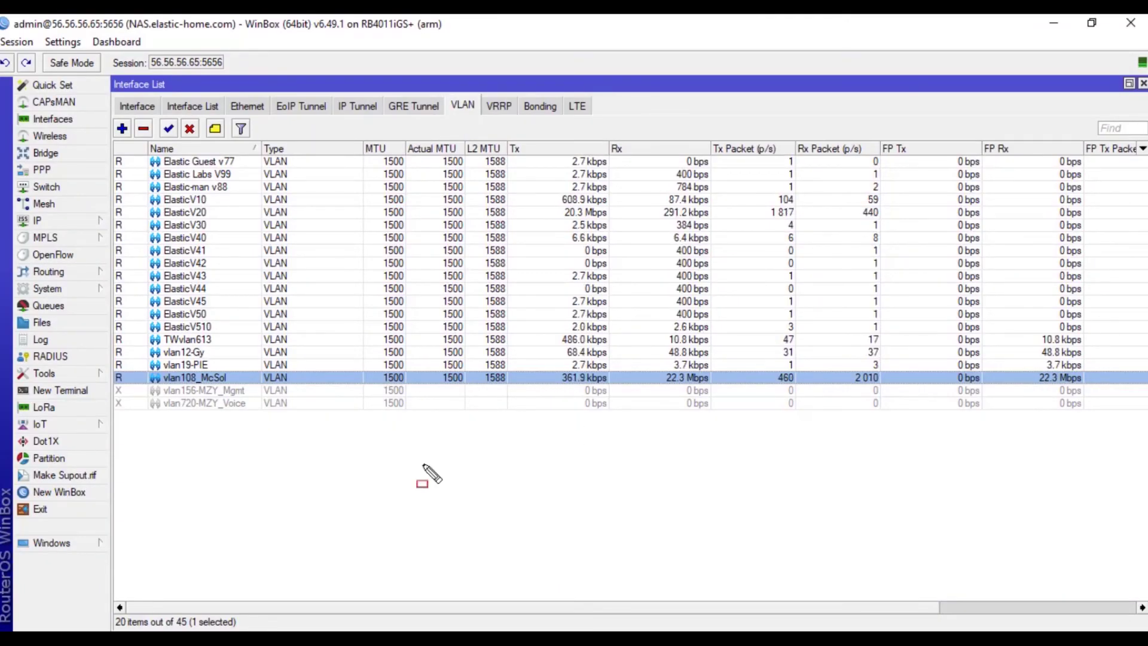
pyautogui.moveTo(143, 368)
pyautogui.mouseDown()
pyautogui.moveTo(722, 385)
pyautogui.moveTo(715, 400)
pyautogui.mouseUp()
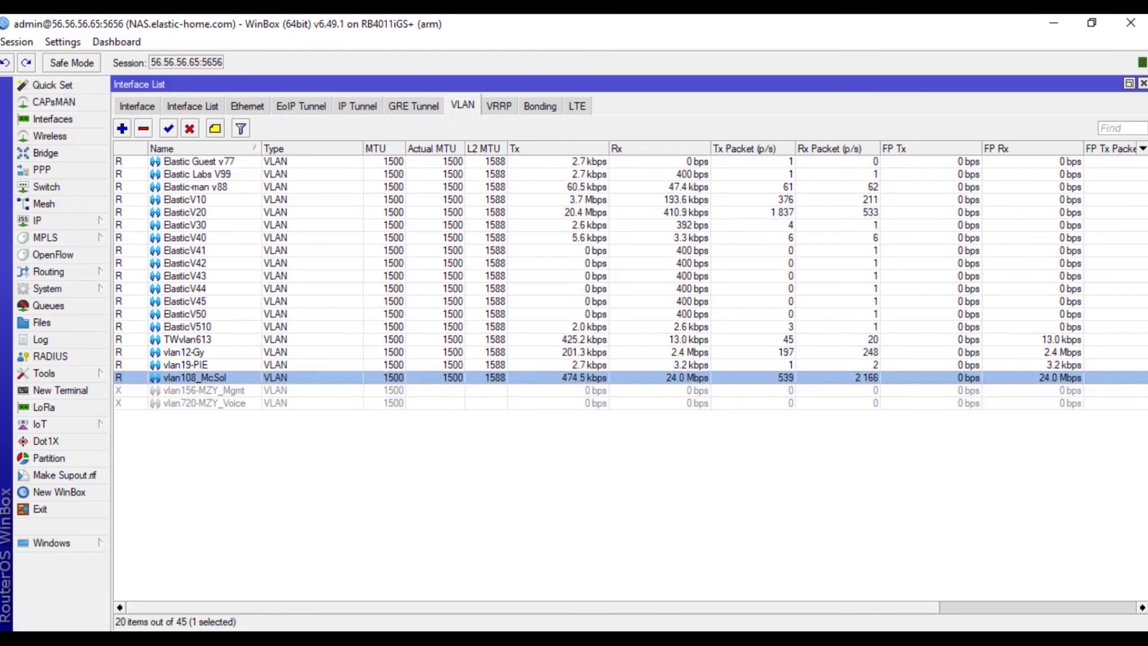
# - Switch to Chrome and pause the running "Beautiful Relaxing" mp4 download
pyautogui.hotkey('alt', 'Tab')
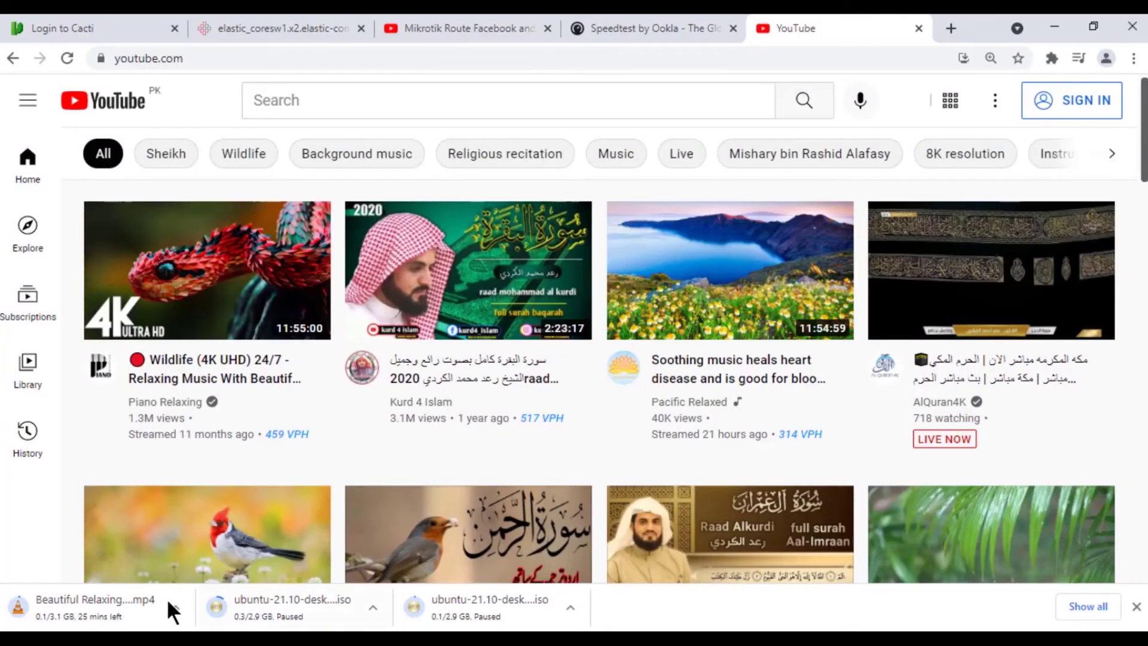
pyautogui.click(175, 607)
pyautogui.click(182, 530)
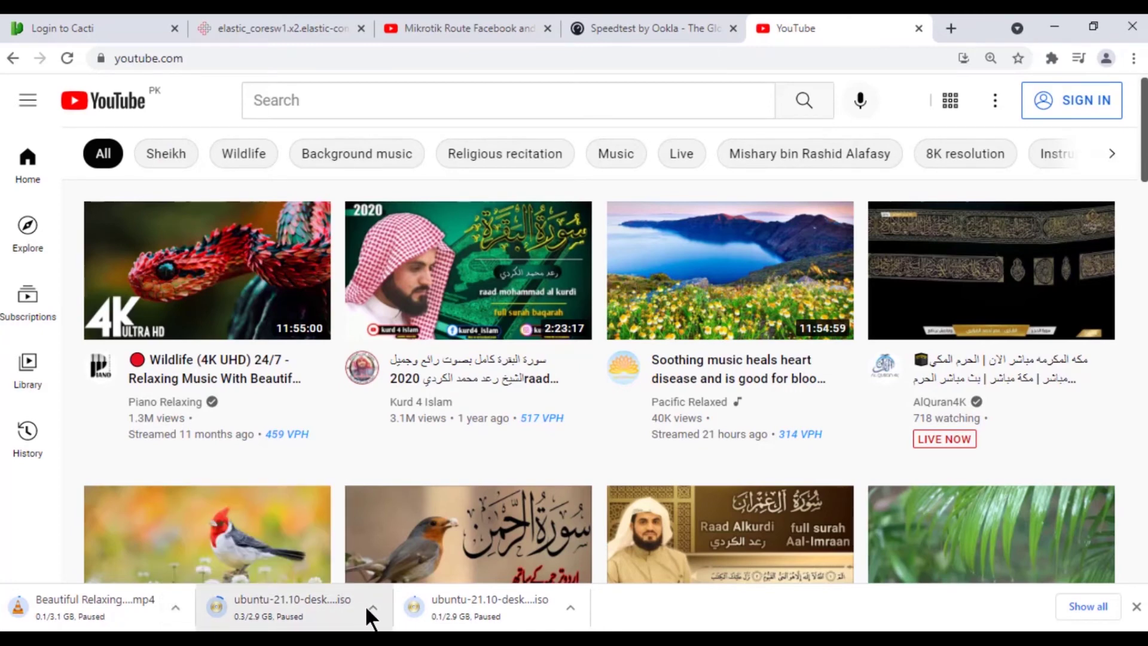
# - Open ubuntu.com in a new browser tab and start downloading Ubuntu Desktop 21.10 for amd64
pyautogui.click(952, 28)
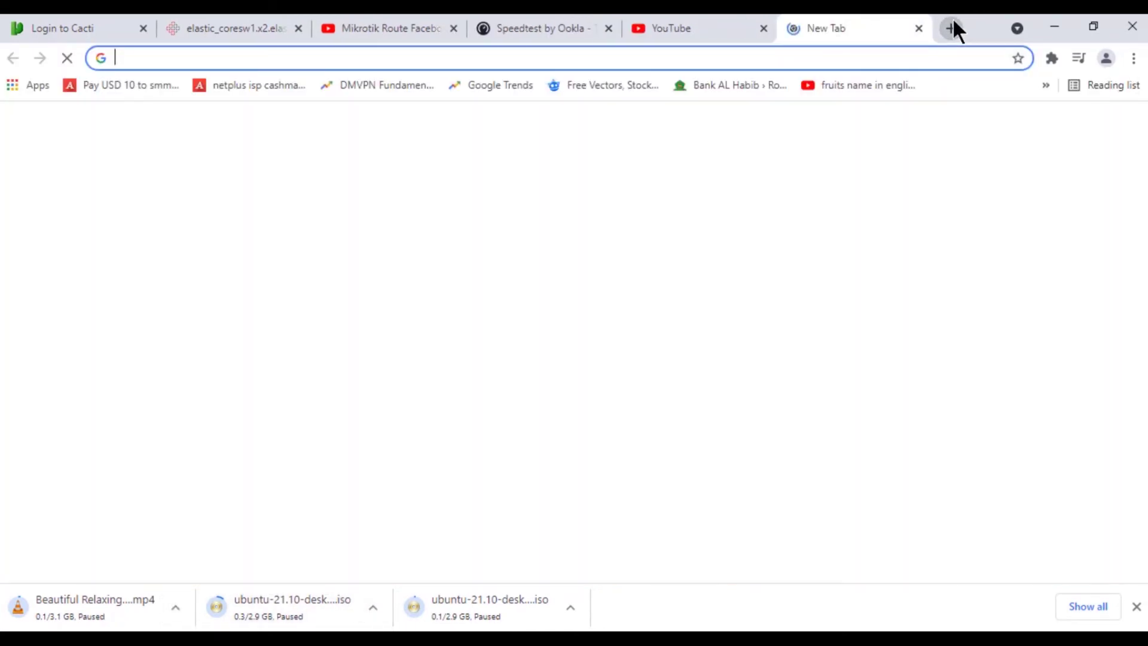
pyautogui.write('ubuntu.com')
pyautogui.press('Return')
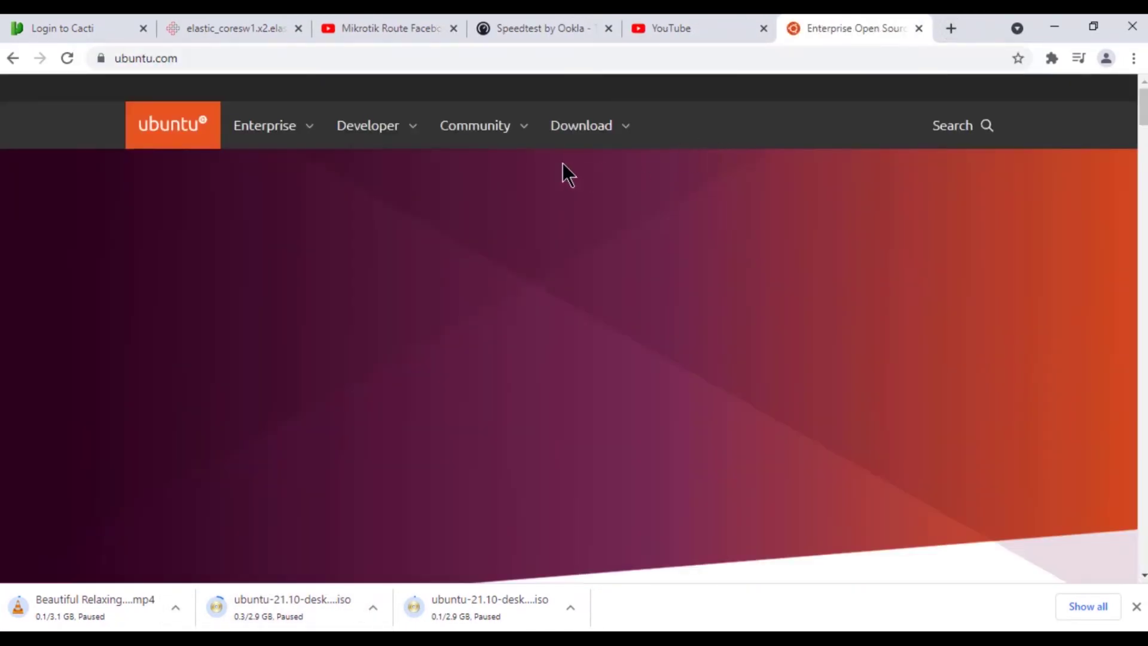
pyautogui.click(581, 125)
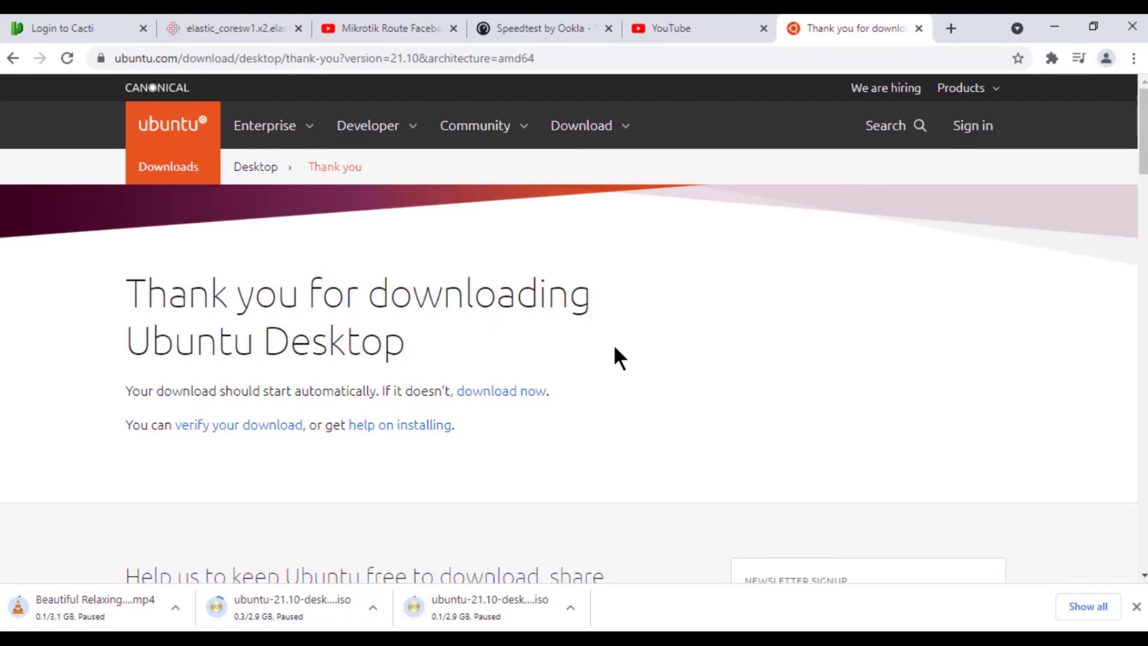
# - Open Chrome's downloads page and check the speed of the ubuntu-21.10-desktop-amd64 (3).iso download
pyautogui.click(1134, 58)
pyautogui.click(954, 194)
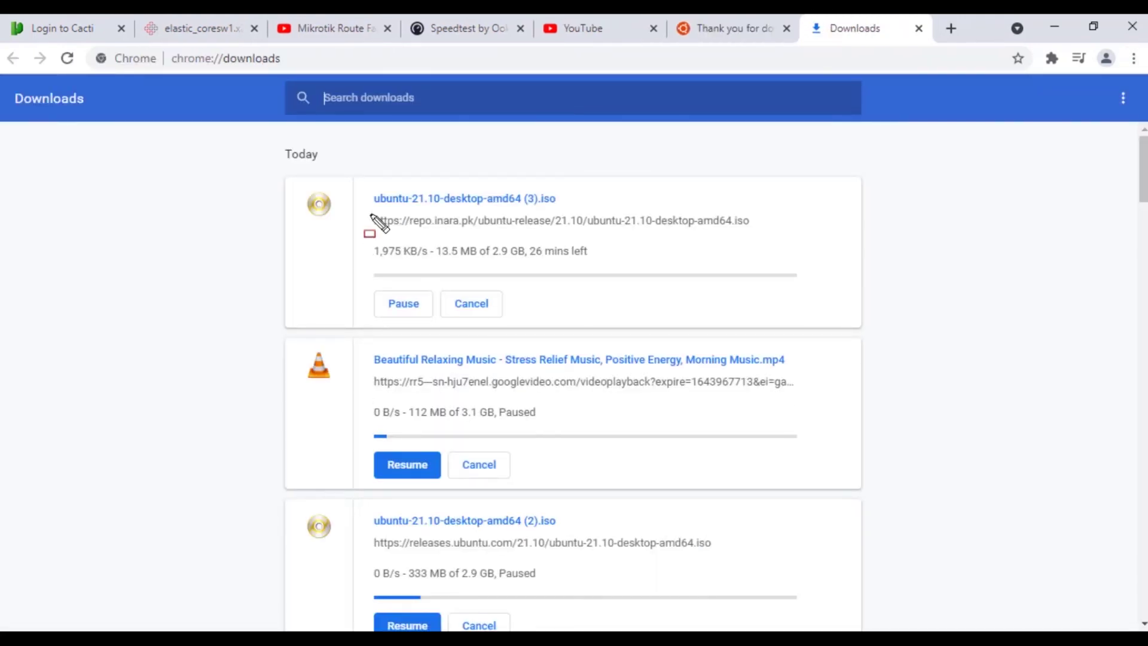
pyautogui.moveTo(338, 186); pyautogui.dragTo(726, 330)
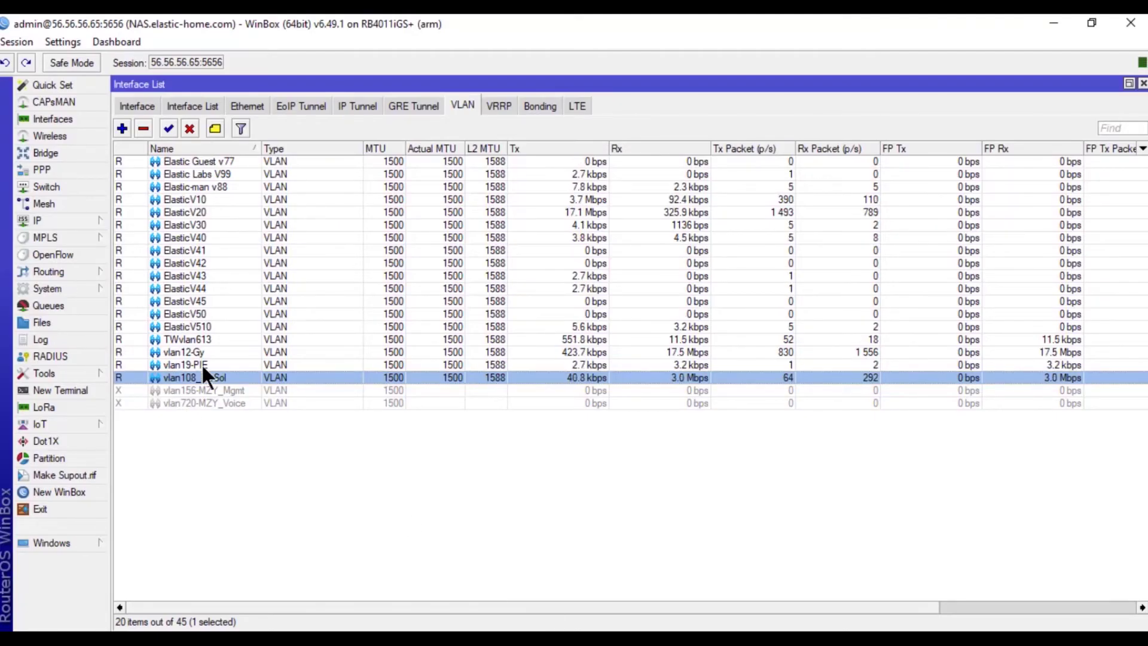
# - In WinBox, compare the live receive traffic on vlan12-Gy with the transmit traffic on ElasticV20 during the Ubuntu download
pyautogui.click(203, 351)
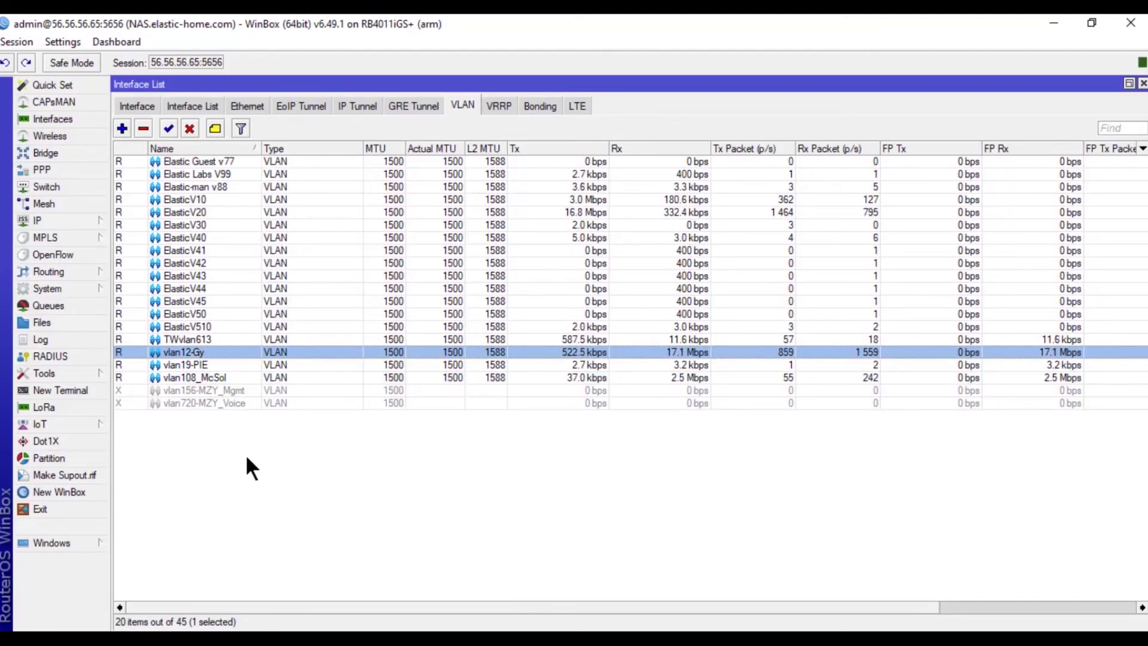
pyautogui.moveTo(560, 390); pyautogui.dragTo(570, 397)
pyautogui.moveTo(613, 346); pyautogui.dragTo(734, 359)
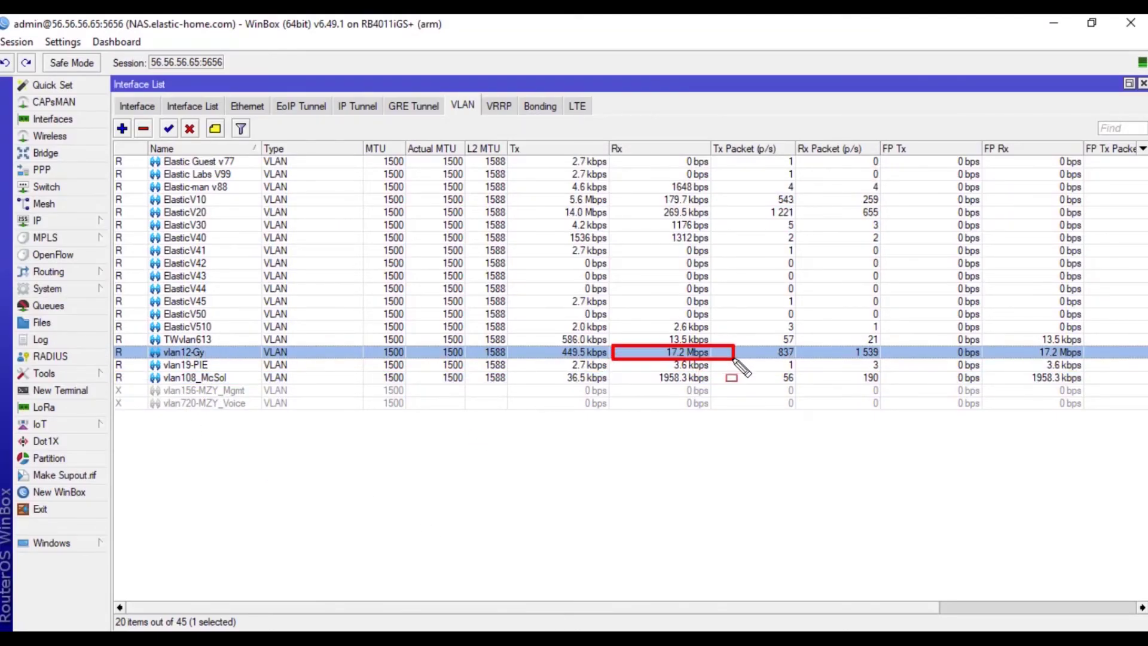
pyautogui.moveTo(128, 346); pyautogui.dragTo(240, 362)
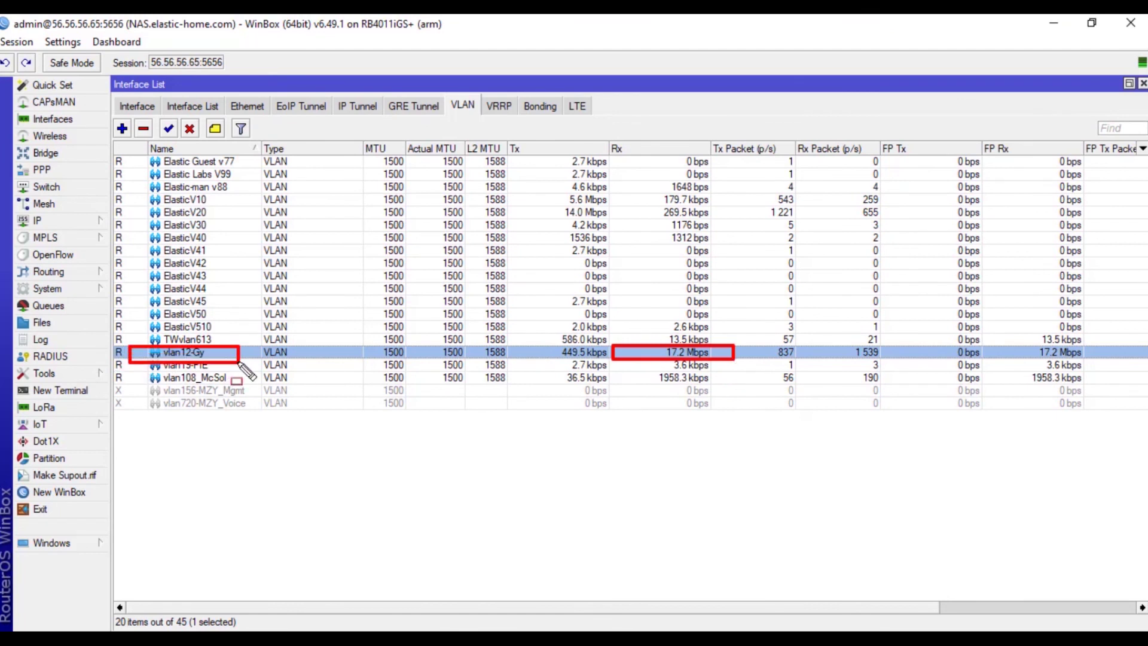
pyautogui.moveTo(140, 205)
pyautogui.mouseDown()
pyautogui.moveTo(557, 230)
pyautogui.moveTo(704, 220)
pyautogui.mouseUp()
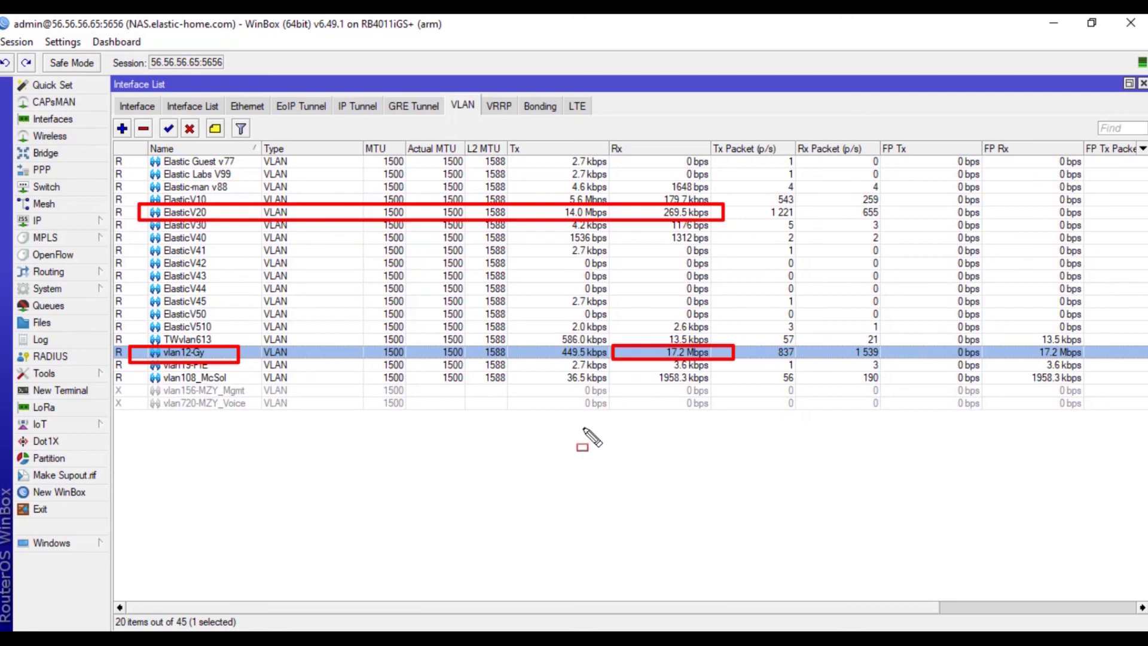
pyautogui.press('Escape')
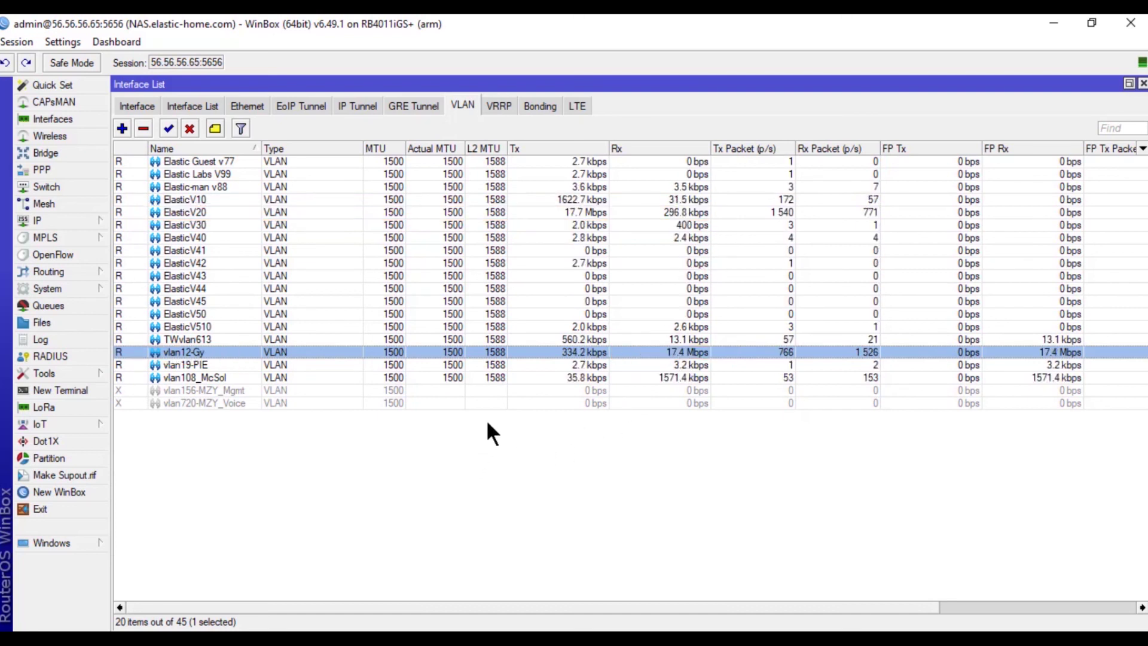
pyautogui.click(572, 213)
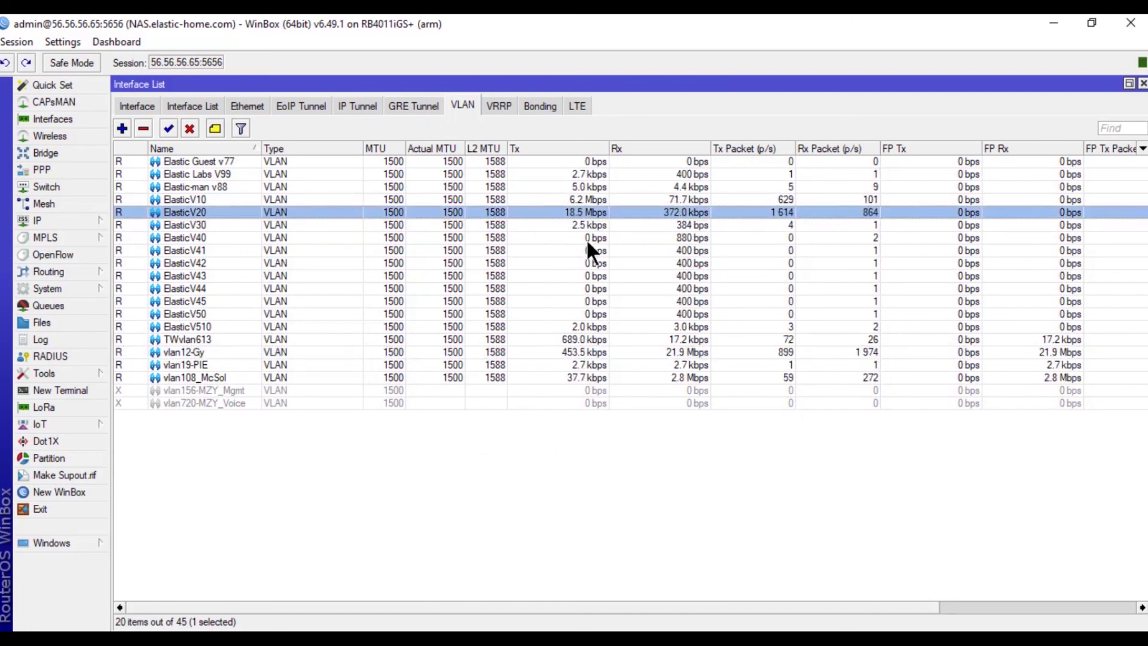
pyautogui.click(590, 353)
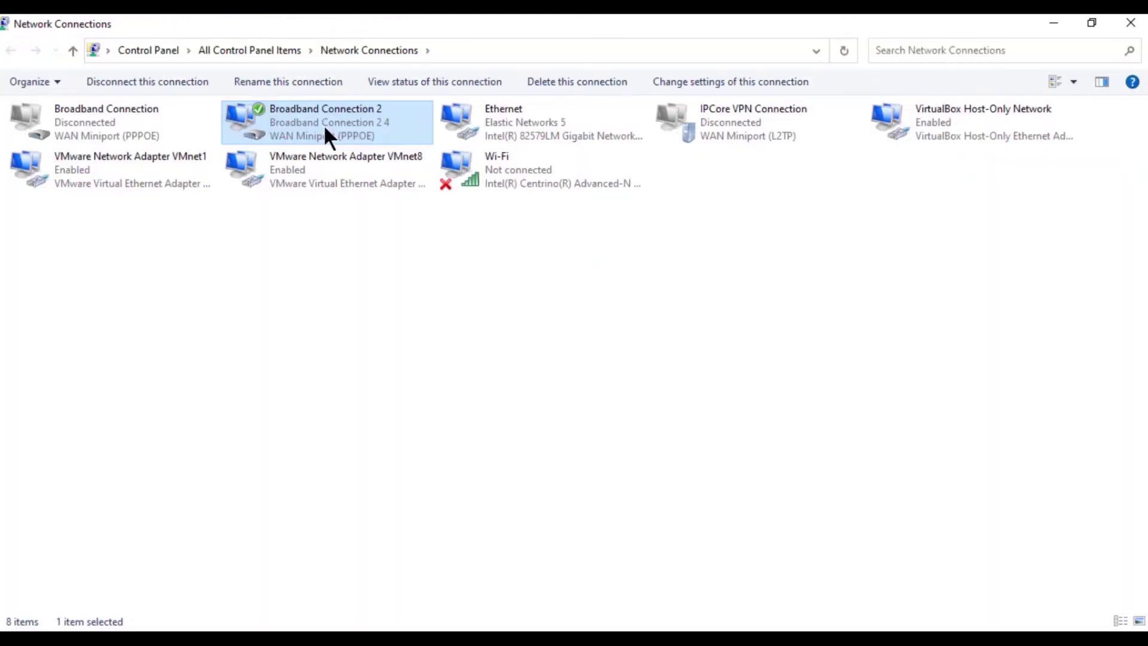
# - In Windows Network Connections, open the details of Broadband Connection 2 and check its IPv4 address and subnet mask
pyautogui.doubleClick(325, 132)
pyautogui.click(470, 316)
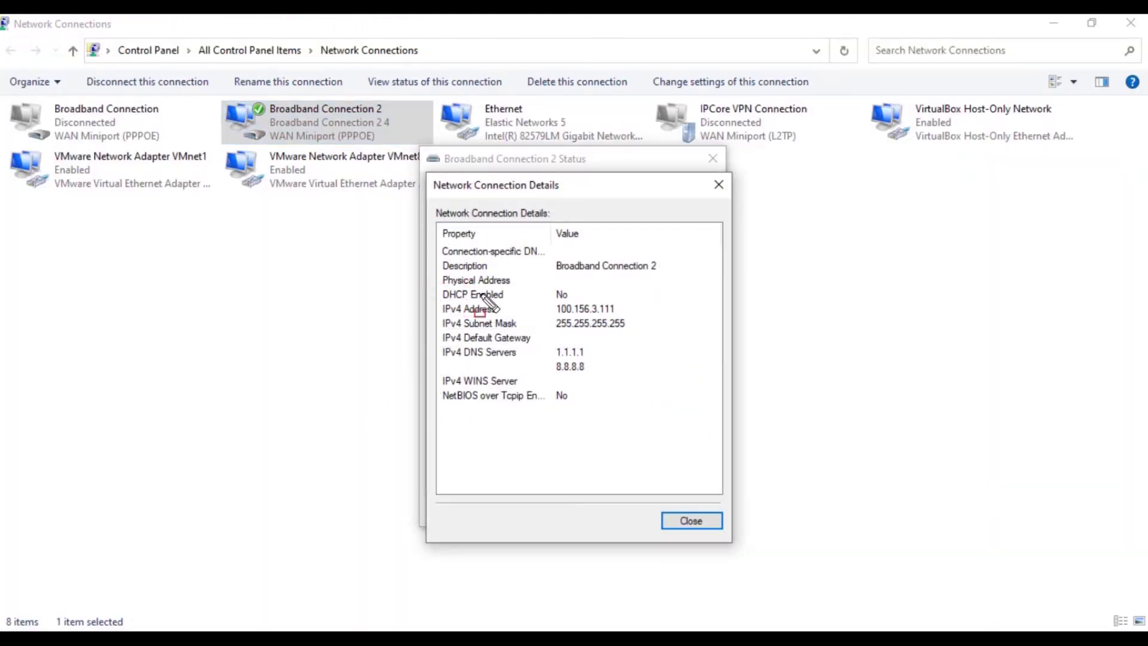
pyautogui.moveTo(470, 293)
pyautogui.mouseDown()
pyautogui.moveTo(713, 352)
pyautogui.moveTo(714, 338)
pyautogui.mouseUp()
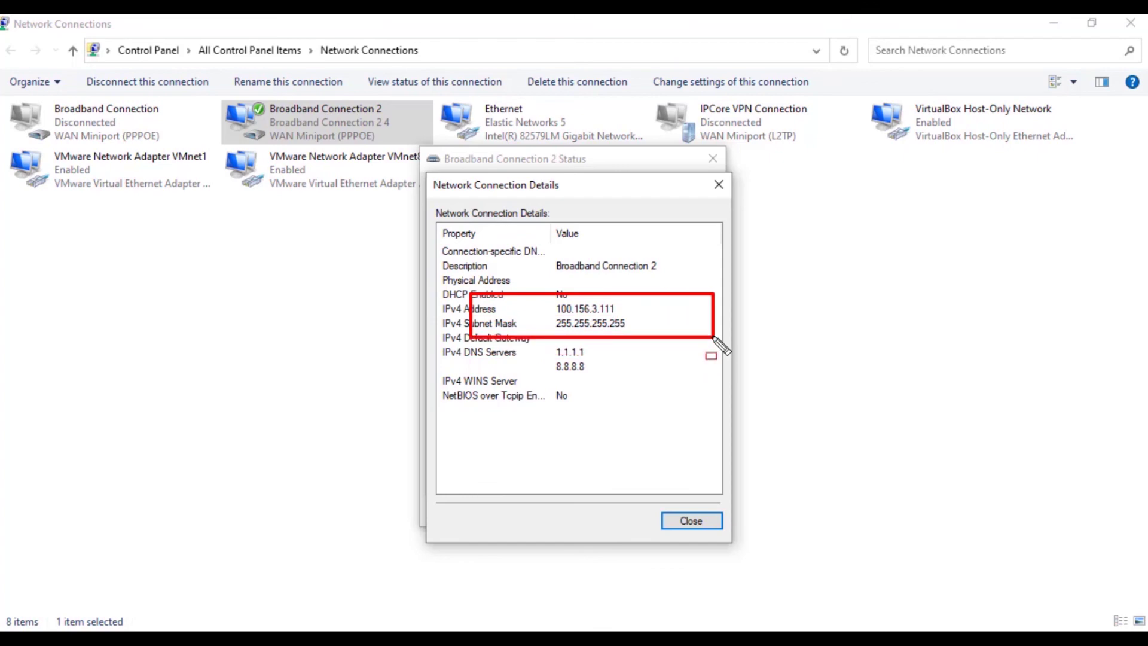